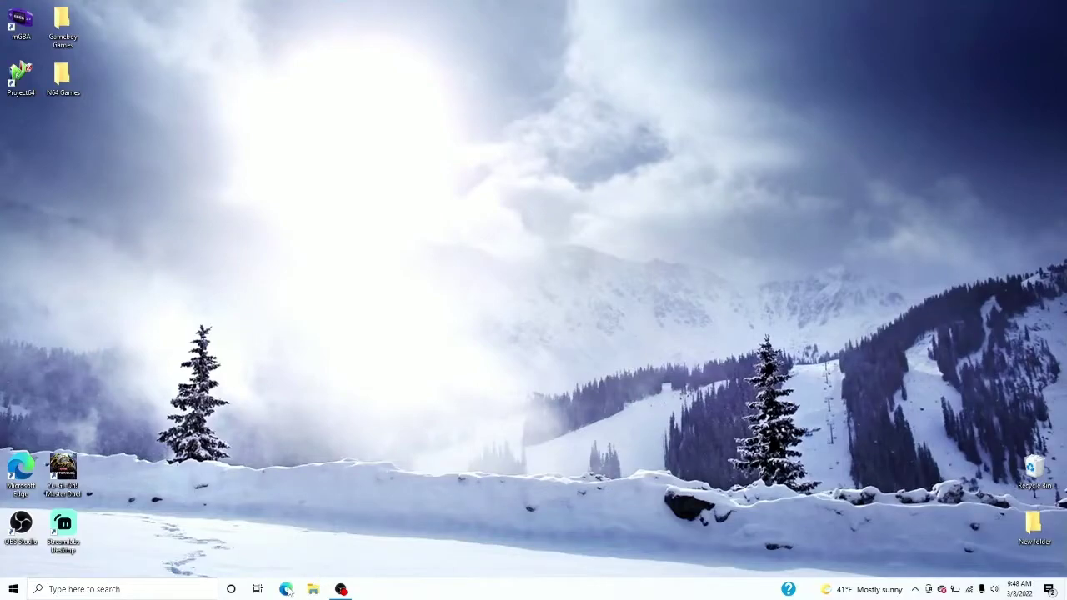
- In Edge, search for 'kega genisis emulator' from the address bar
click(287, 590)
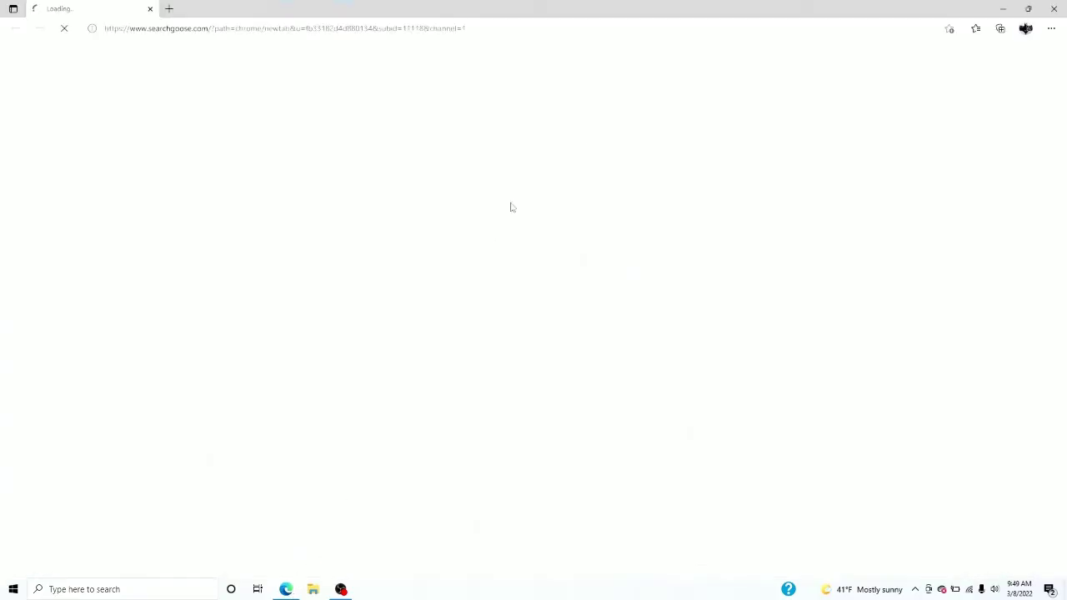
click(563, 29)
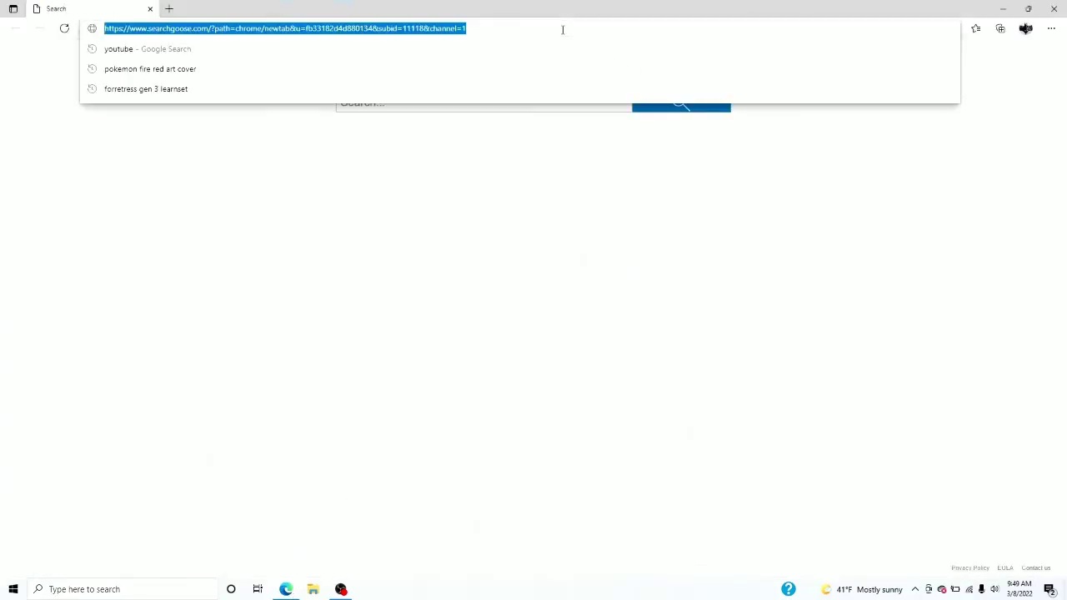
key(BackSpace)
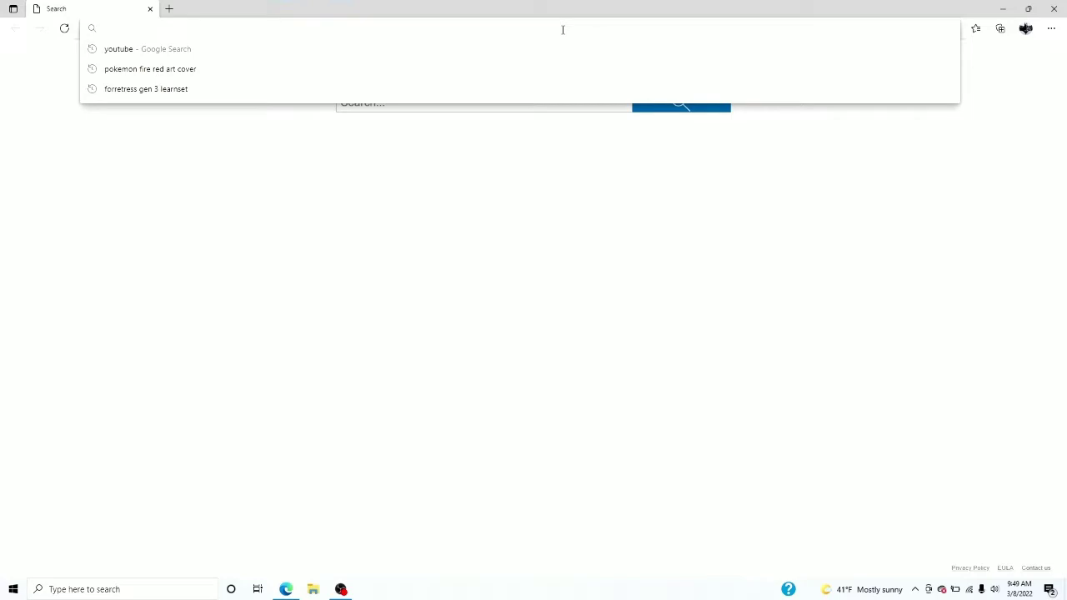
text(kega)
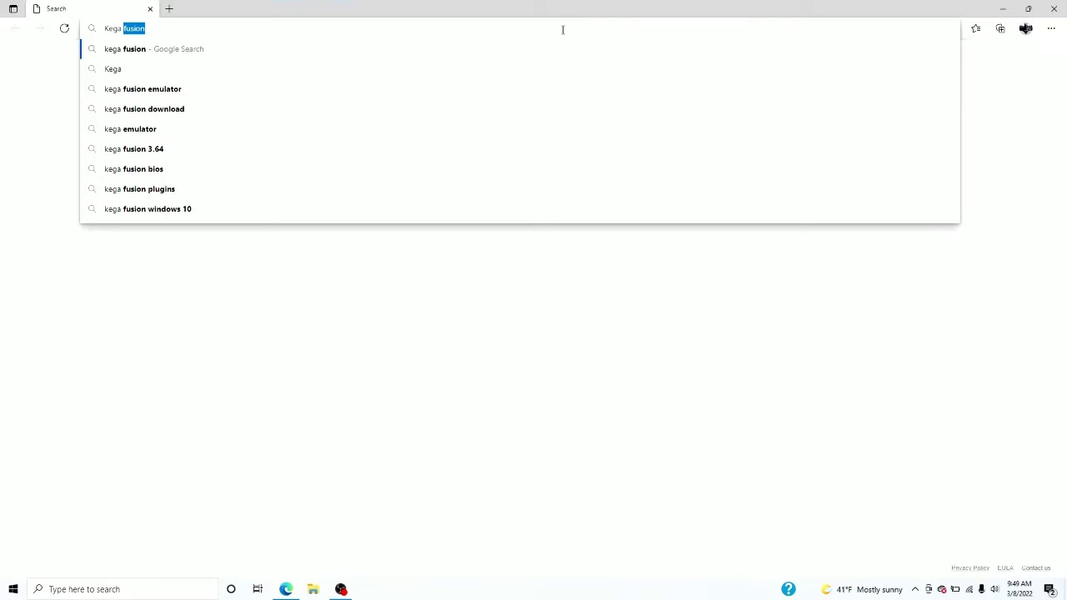
text( geni)
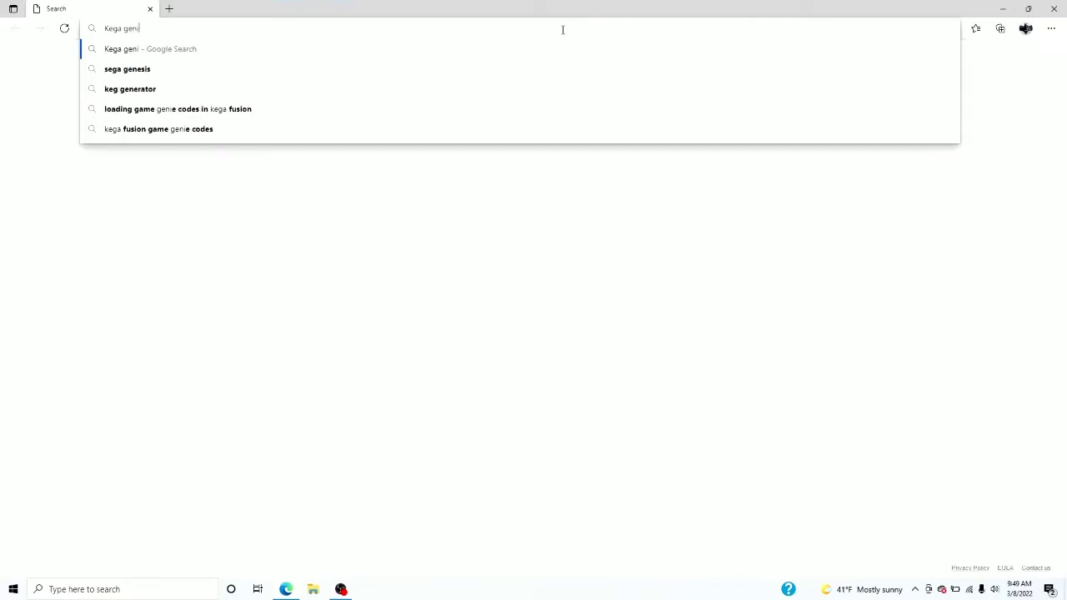
text(s)
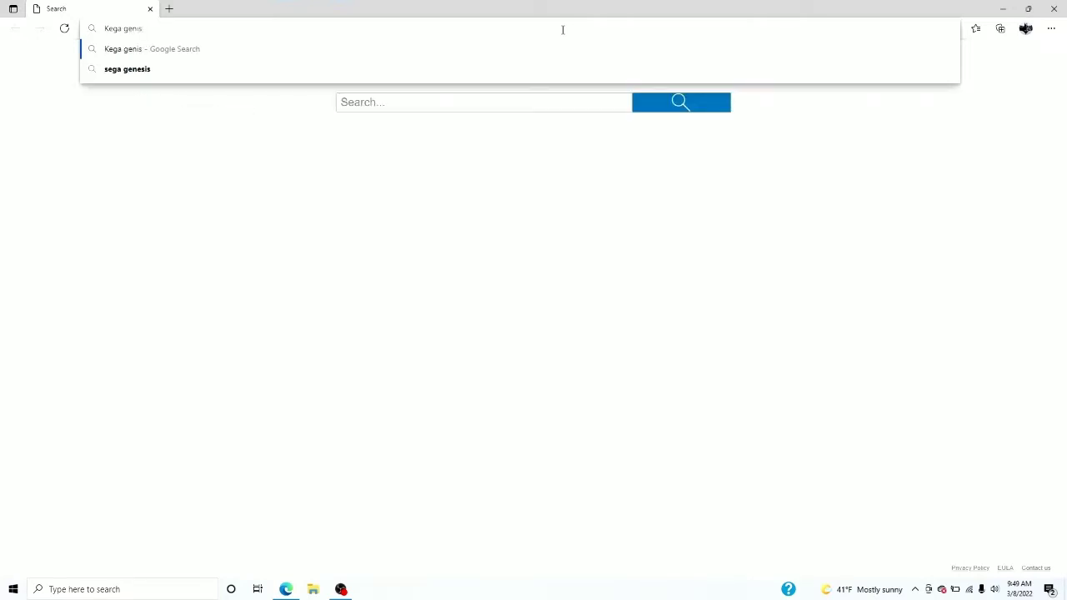
text(is emu)
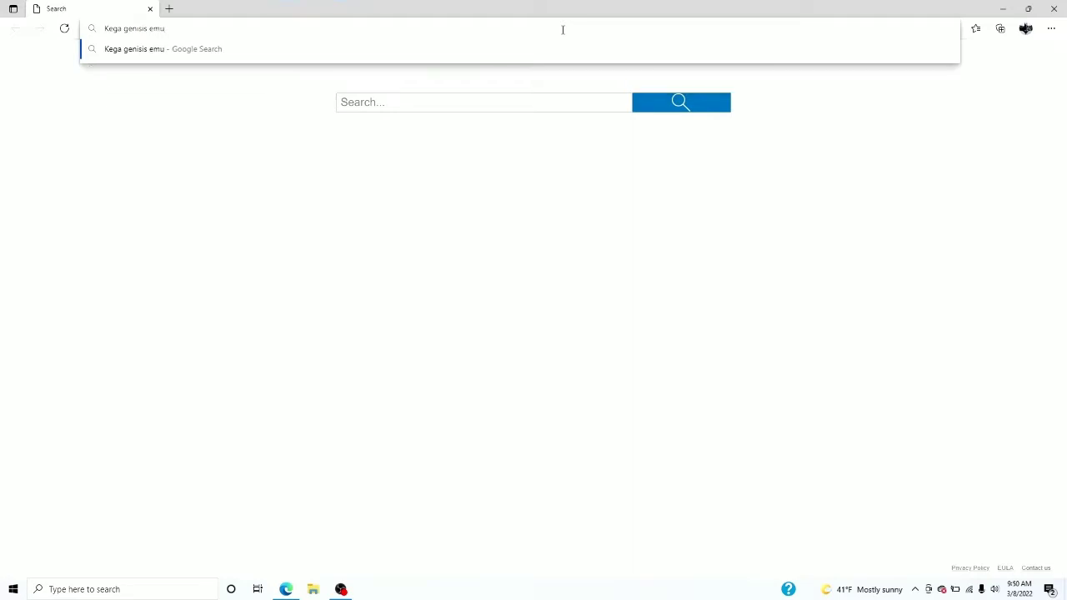
text(lator)
key(Return)
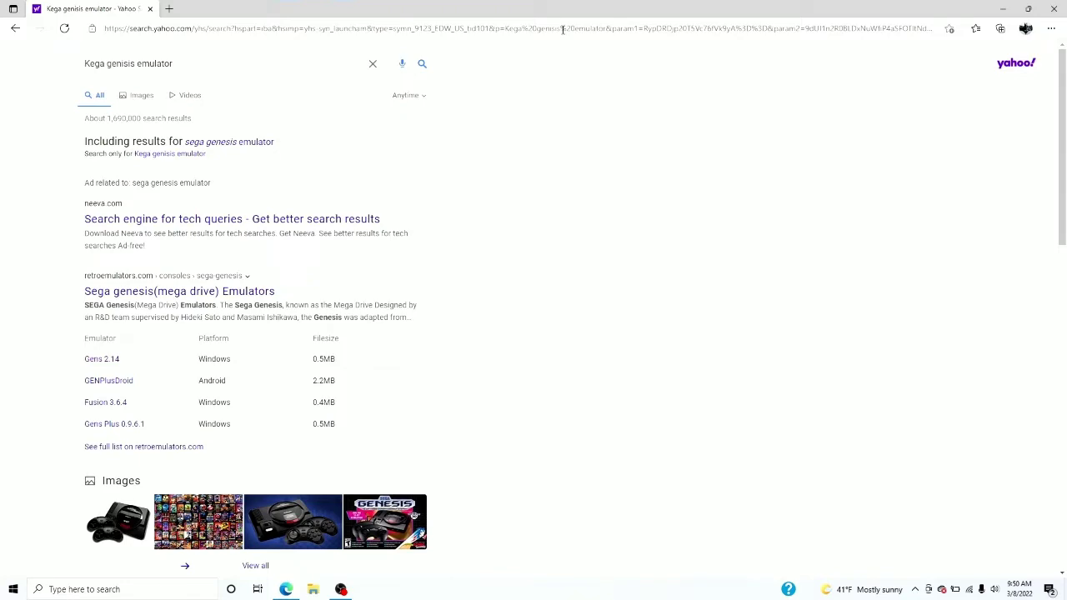
- Open the retroemulators.com 'Sega genesis(mega drive) Emulators' result and browse its emulator table
scroll(559, 200, down, 2)
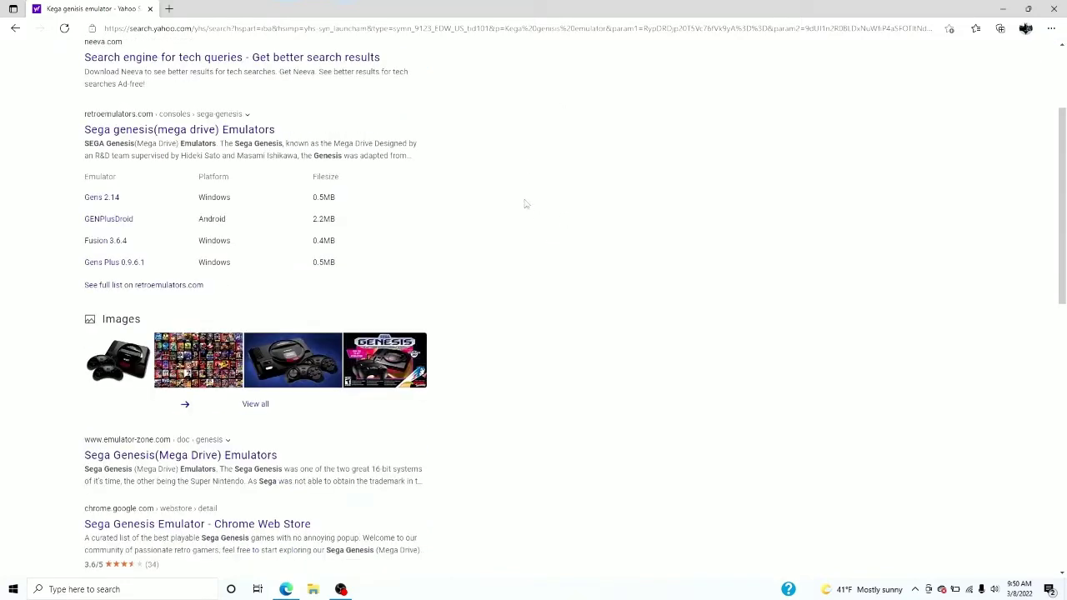
click(242, 129)
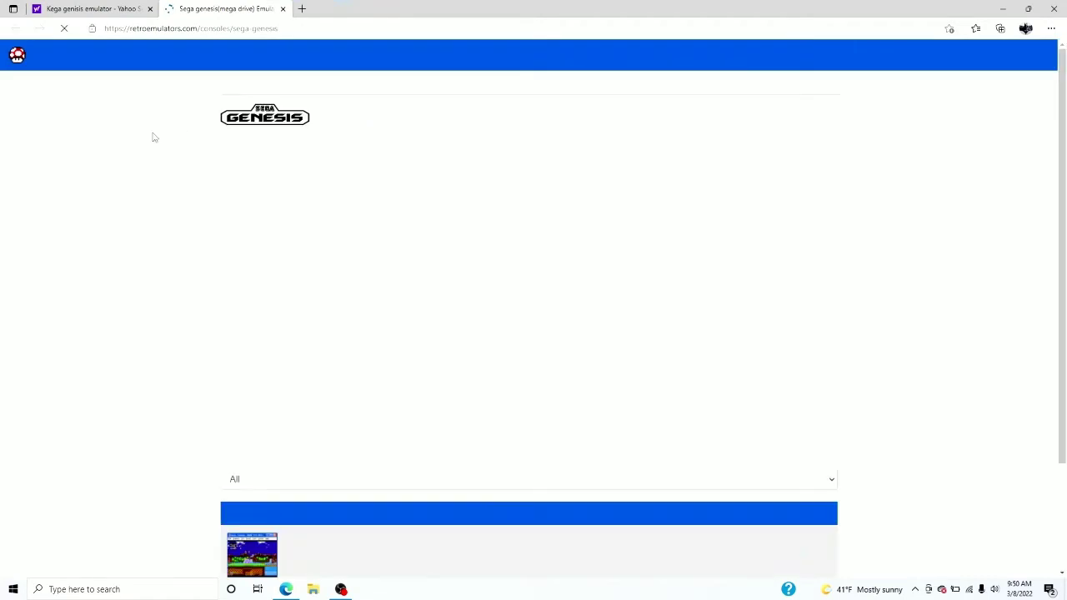
scroll(153, 138, down, 3)
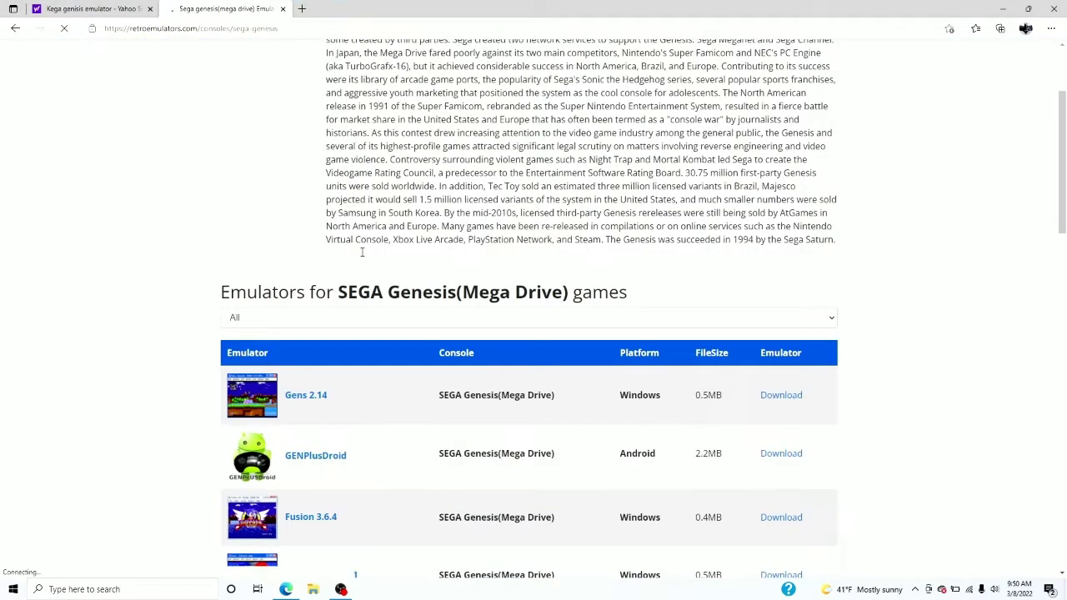
scroll(363, 258, down, 1)
scroll(363, 259, down, 4)
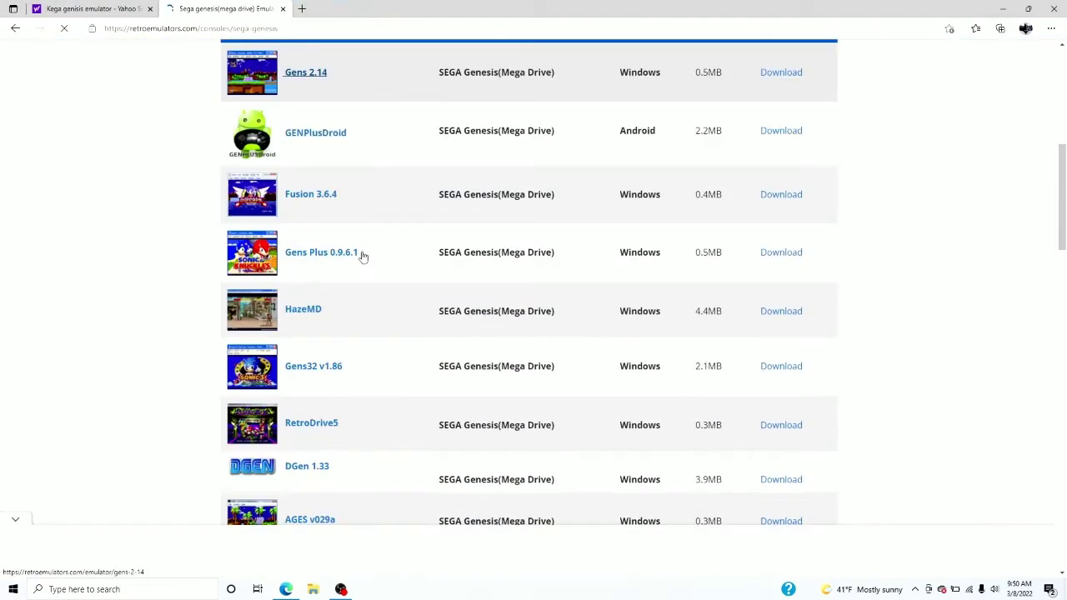
scroll(363, 256, down, 1)
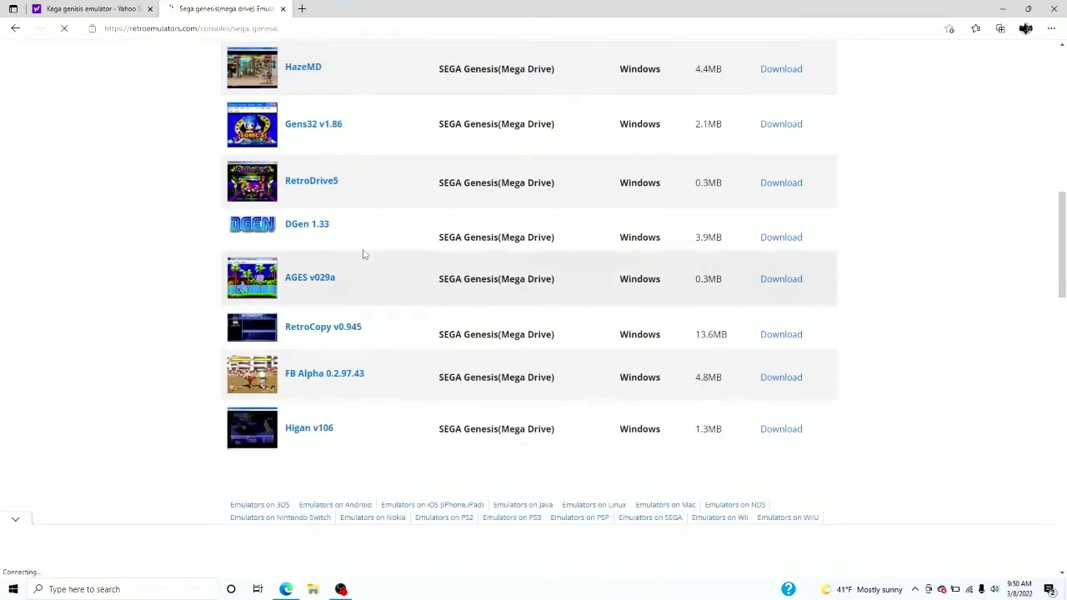
scroll(363, 255, up, 2)
scroll(366, 253, up, 1)
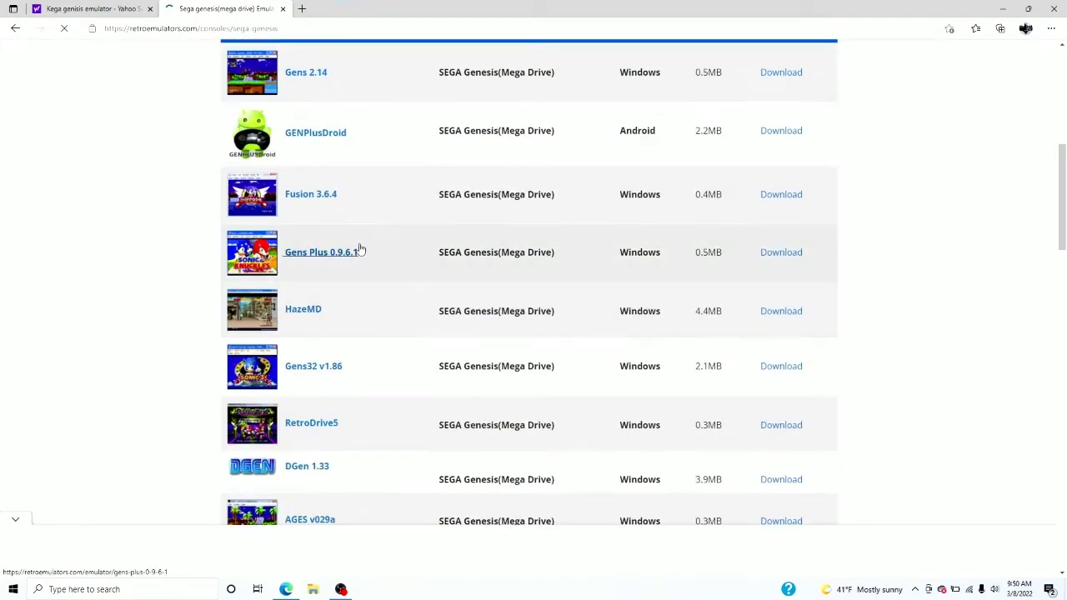
click(358, 250)
scroll(359, 248, up, 1)
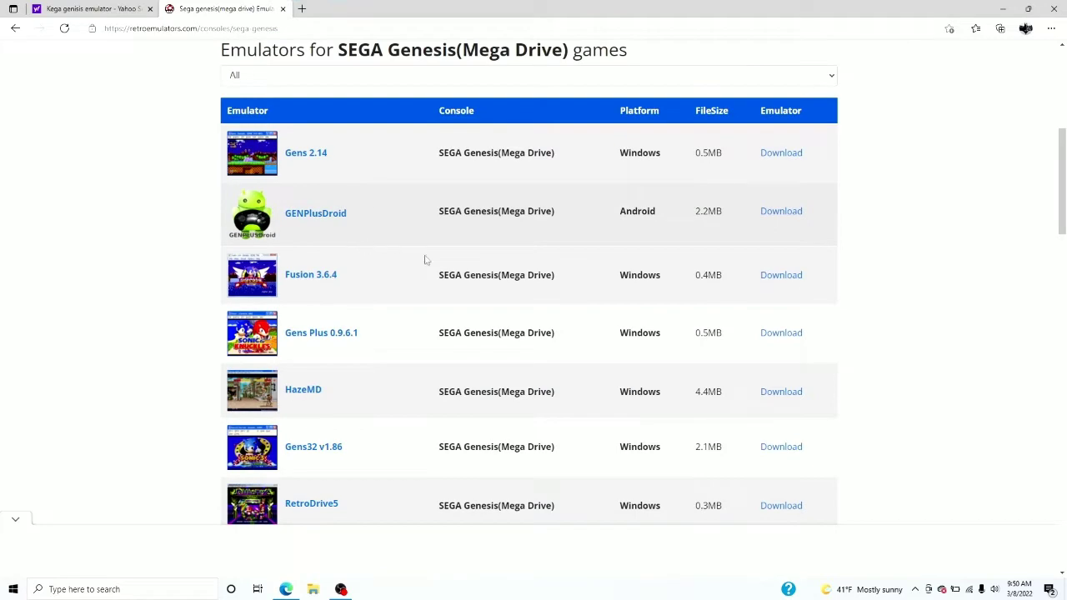
scroll(1050, 350, down, 1)
scroll(1048, 349, down, 1)
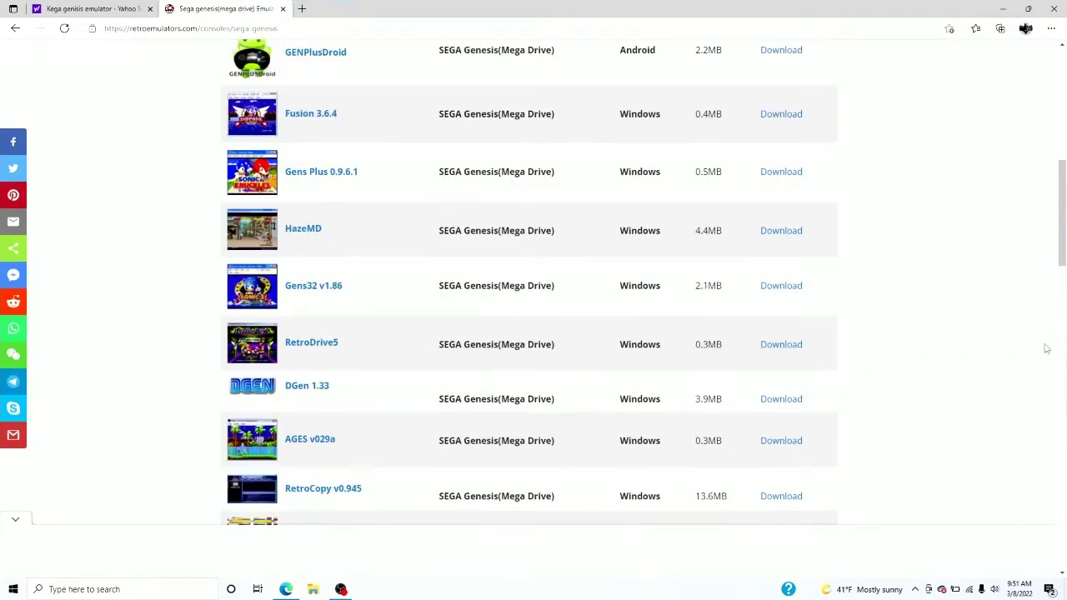
scroll(1043, 349, down, 1)
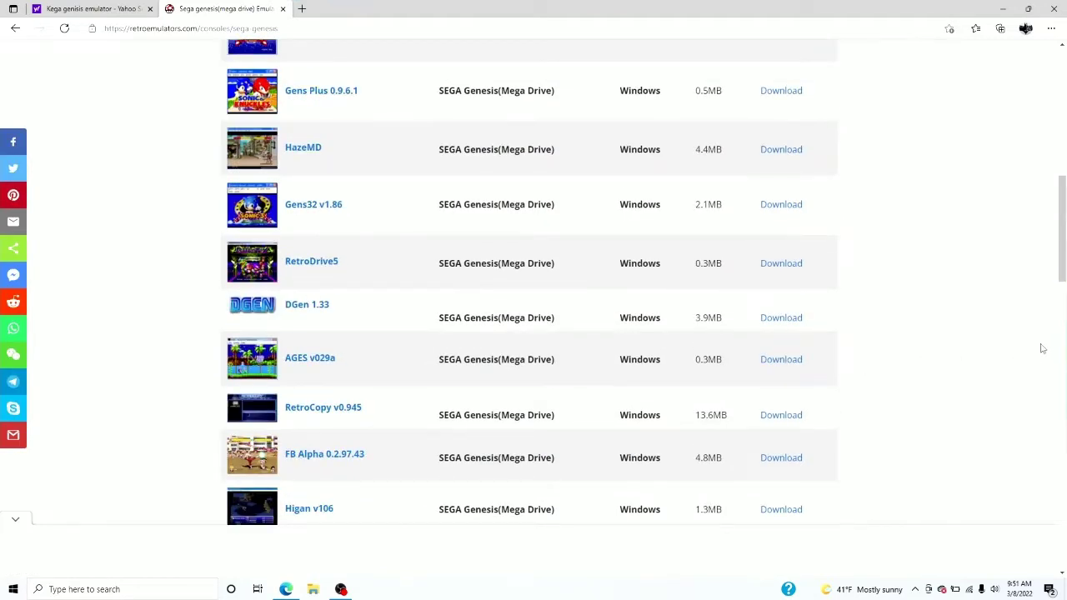
scroll(1041, 347, down, 1)
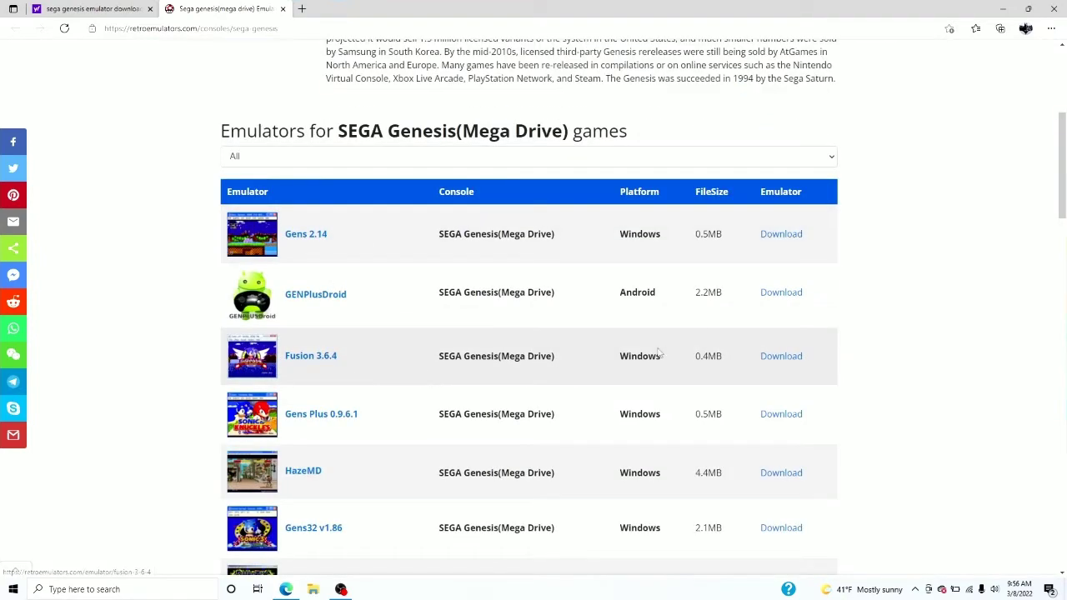
- Download Fusion364.zip from the Fusion 3.6.4 download page
click(792, 361)
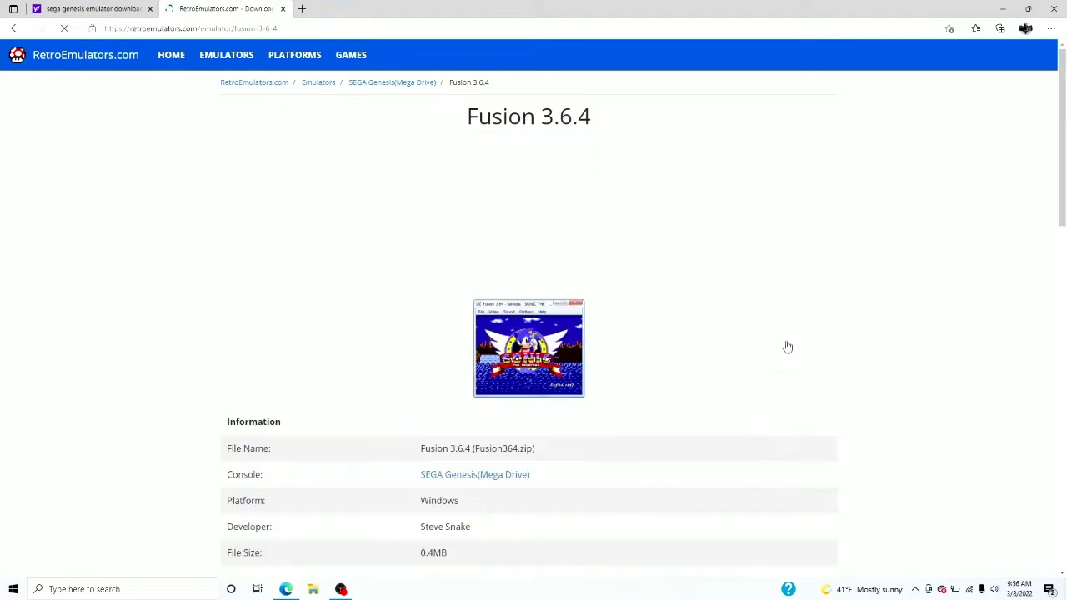
scroll(773, 332, down, 1)
scroll(774, 332, down, 2)
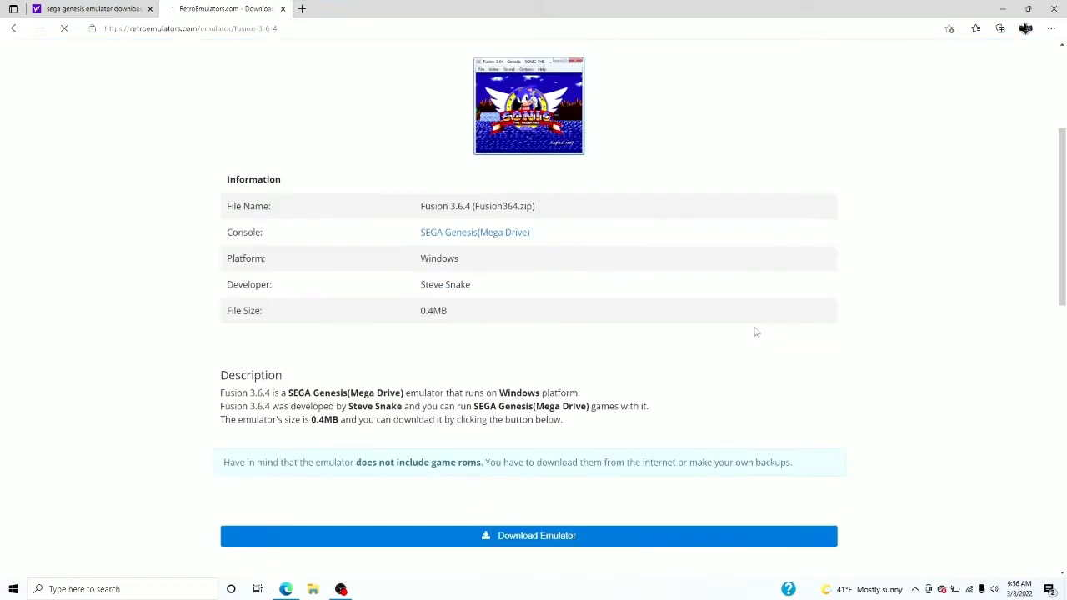
click(588, 540)
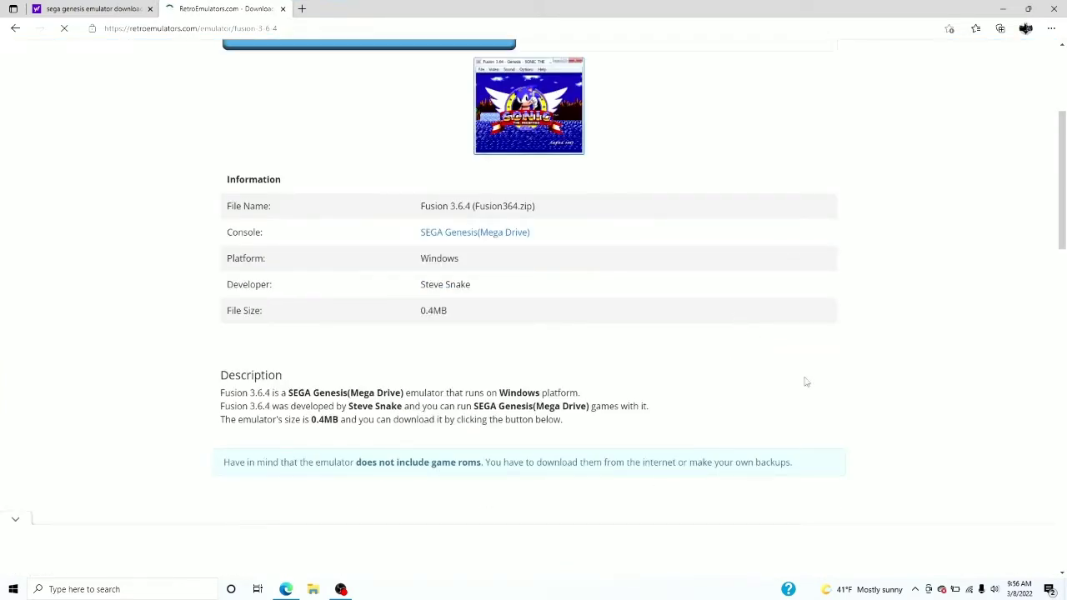
click(15, 519)
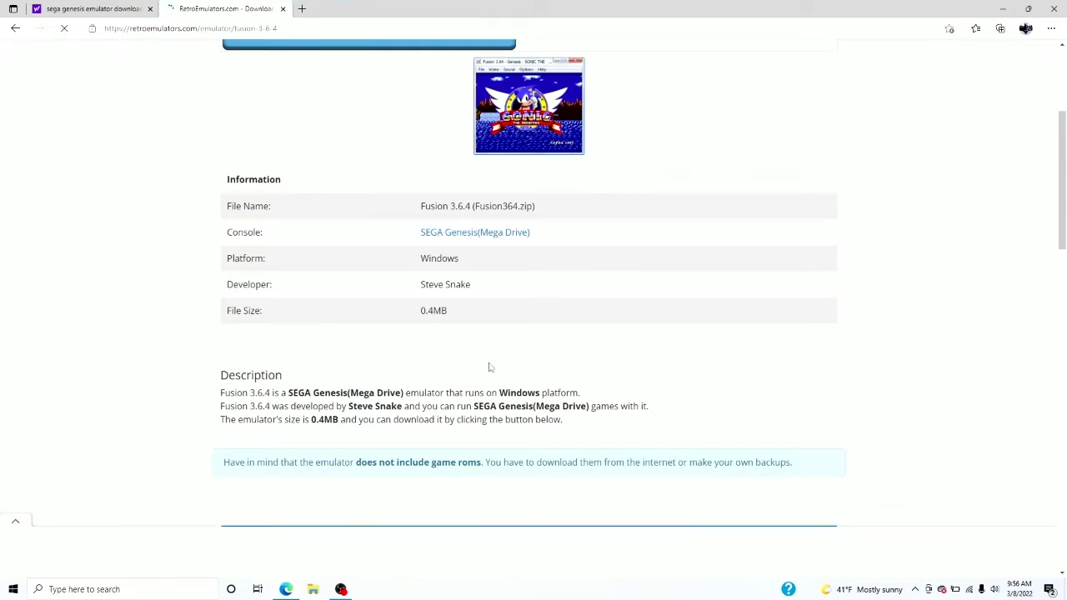
scroll(795, 309, down, 1)
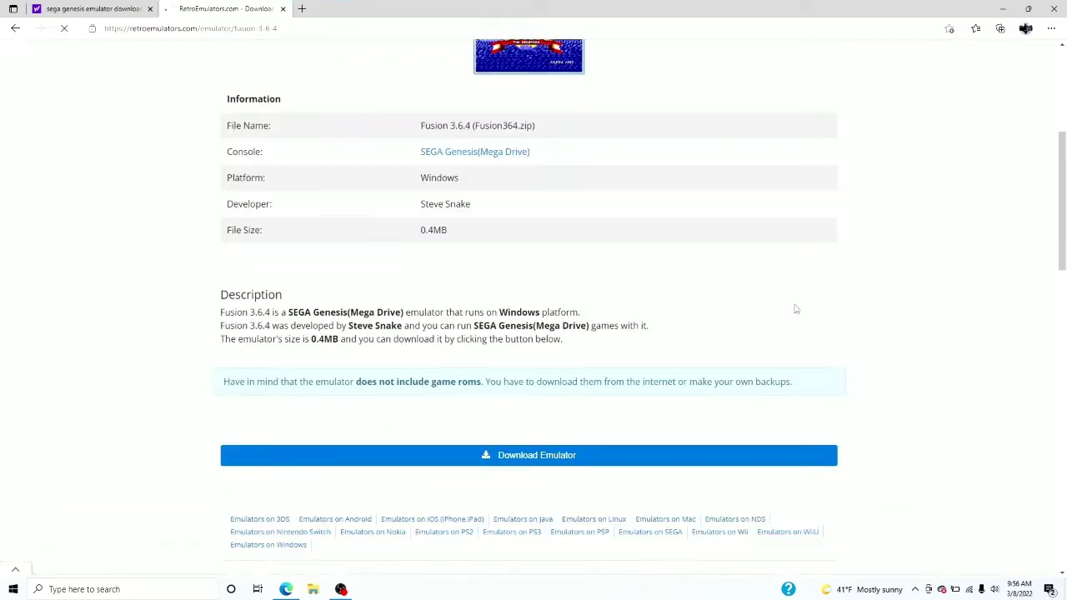
click(530, 455)
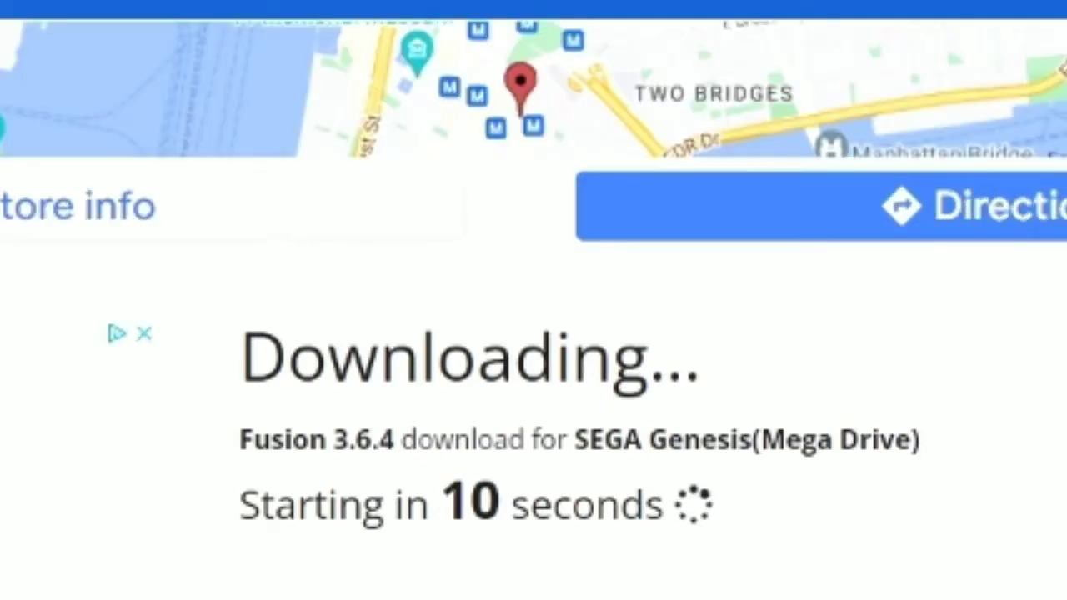
scroll(533, 333, down, 2)
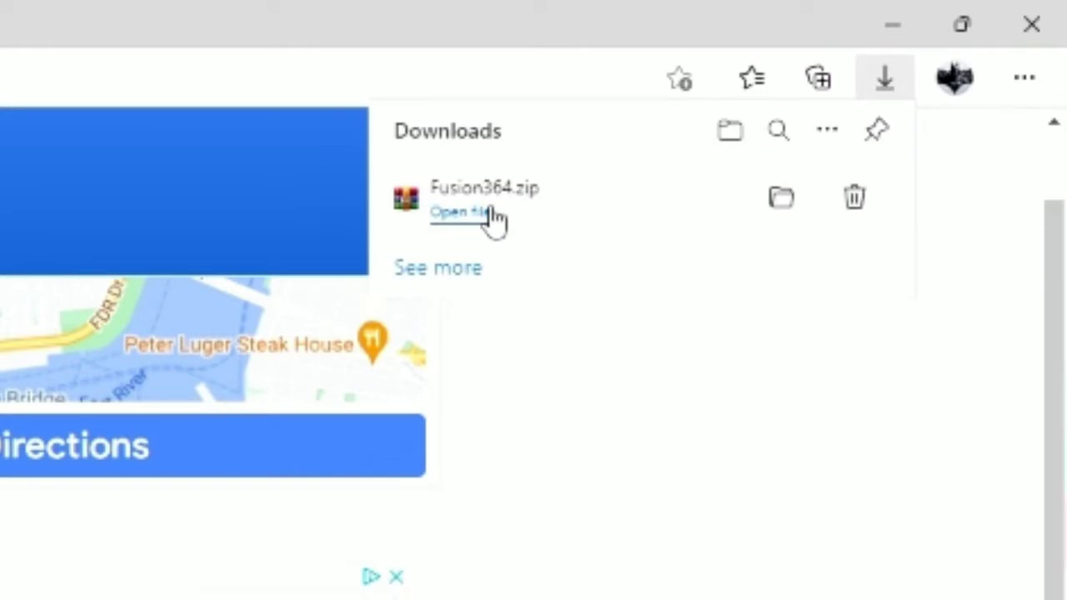
- Open Fusion364.zip in WinRAR, extract its Fusion364 folder into Documents, and close the archive
click(489, 215)
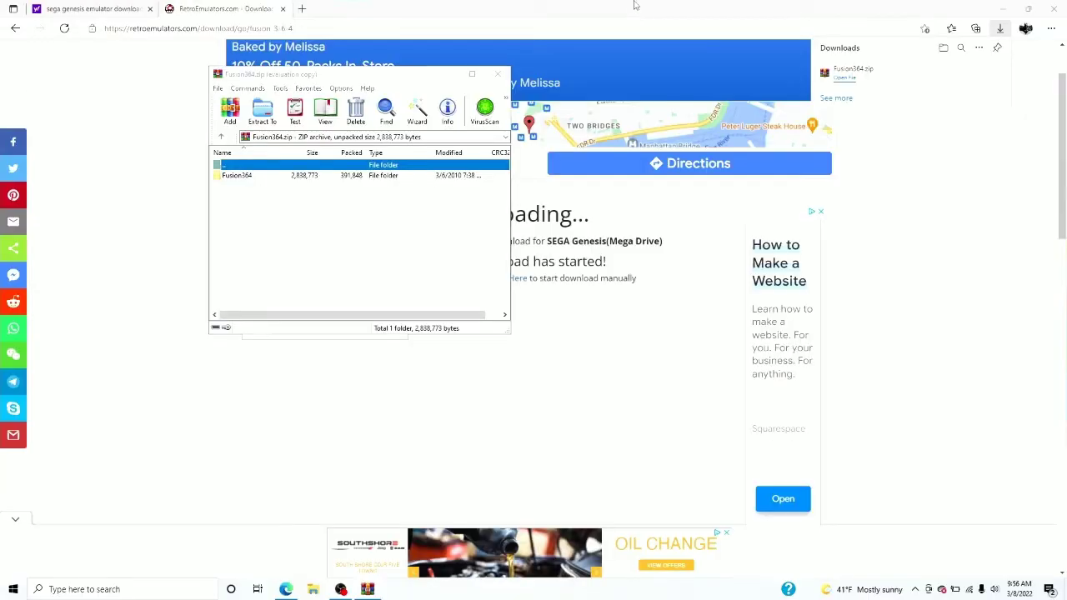
click(1003, 8)
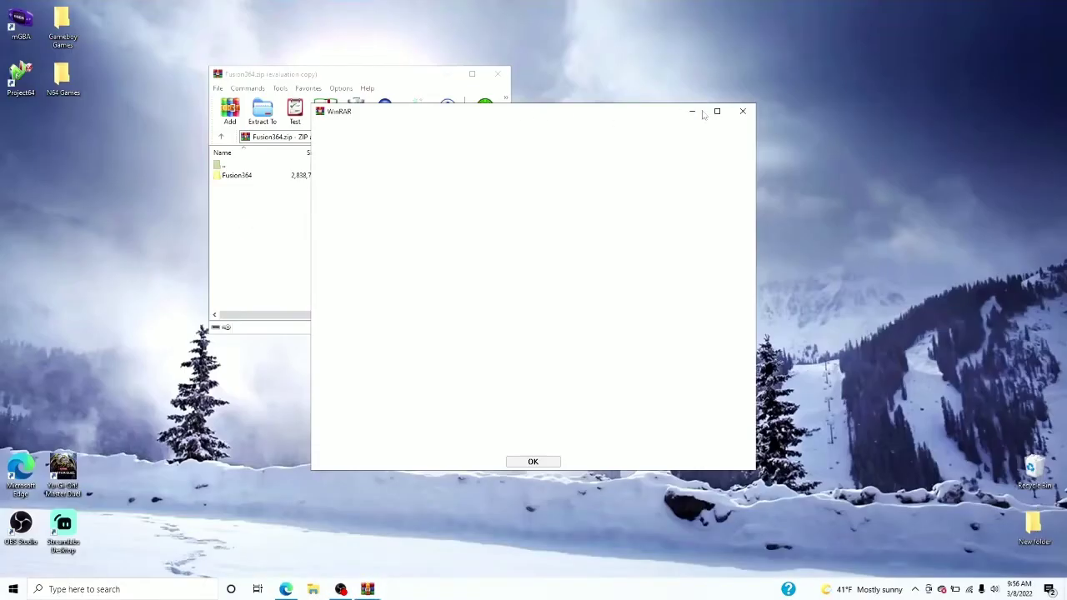
click(741, 112)
drag(293, 78, 458, 84)
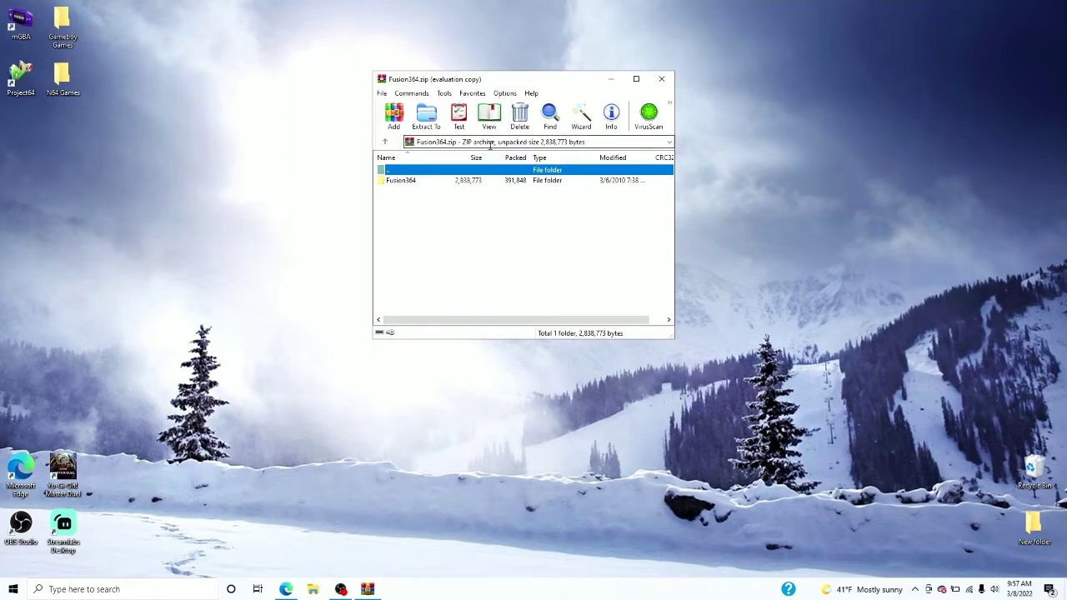
double_click(445, 182)
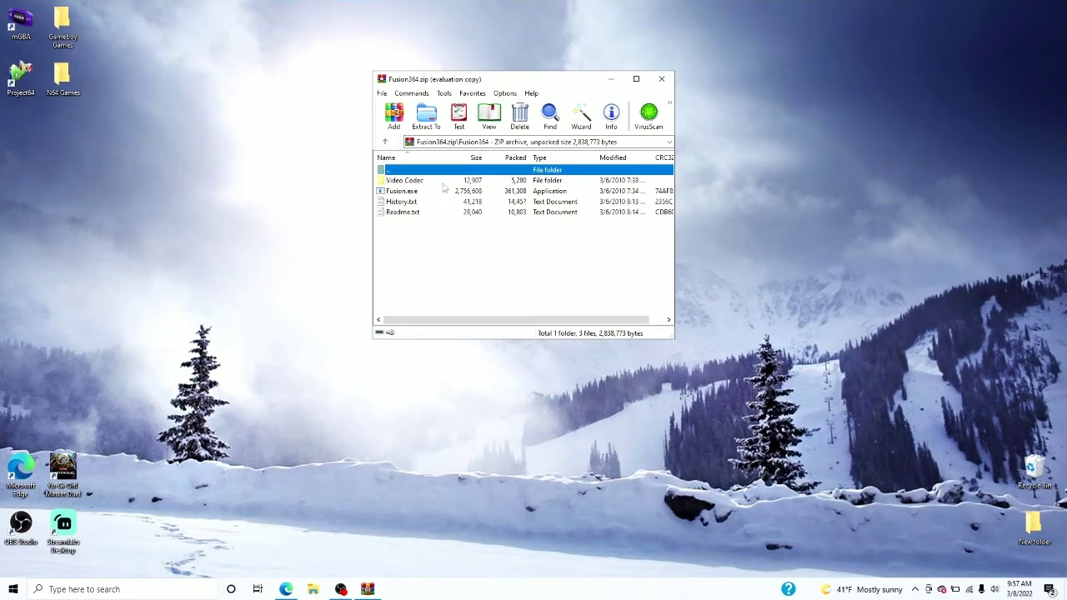
click(427, 118)
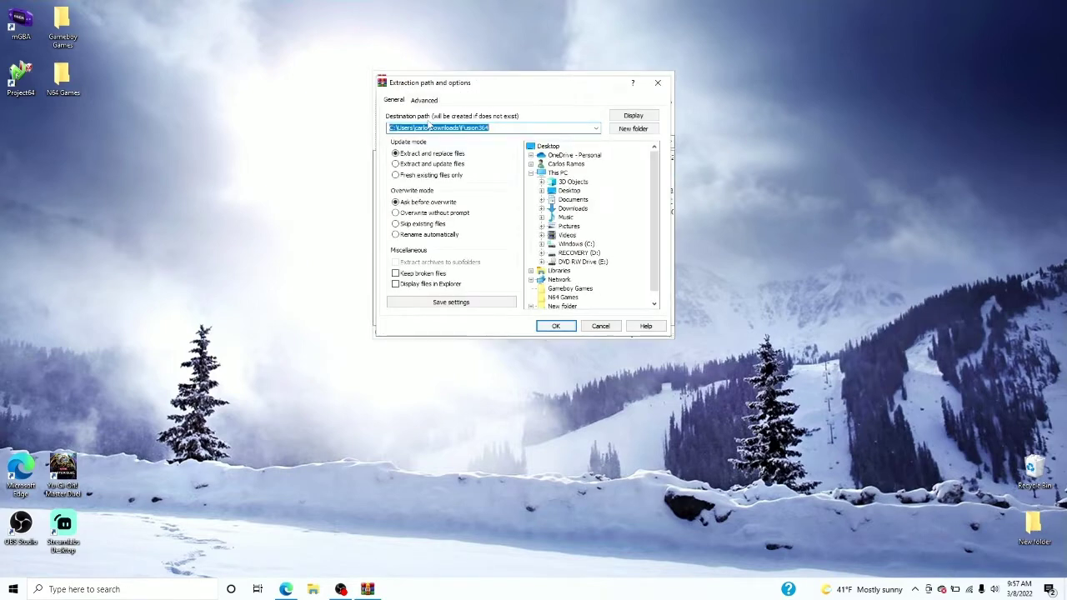
click(573, 199)
click(562, 330)
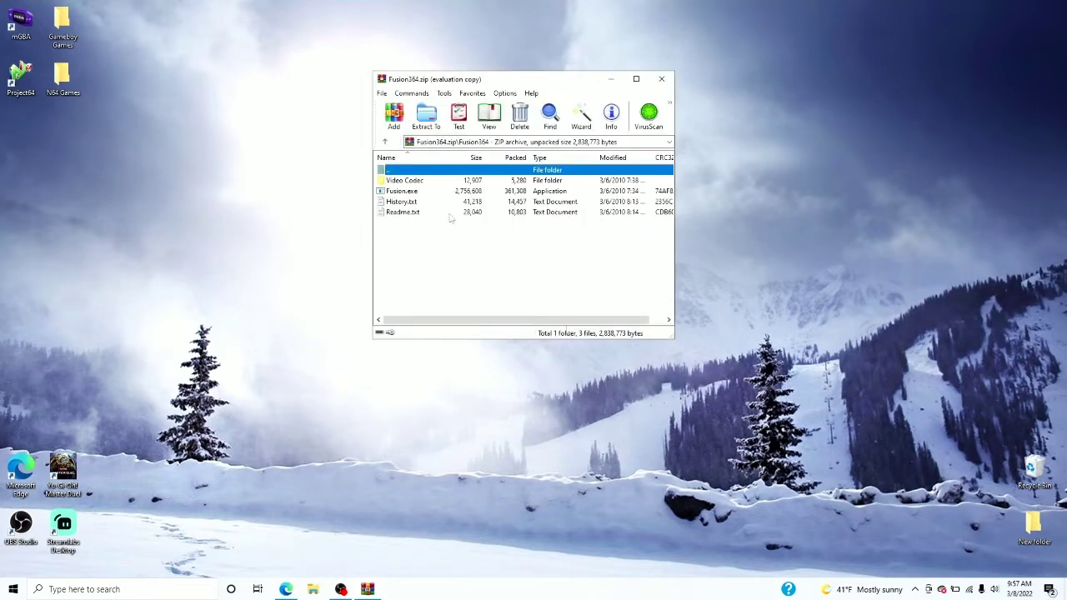
click(663, 79)
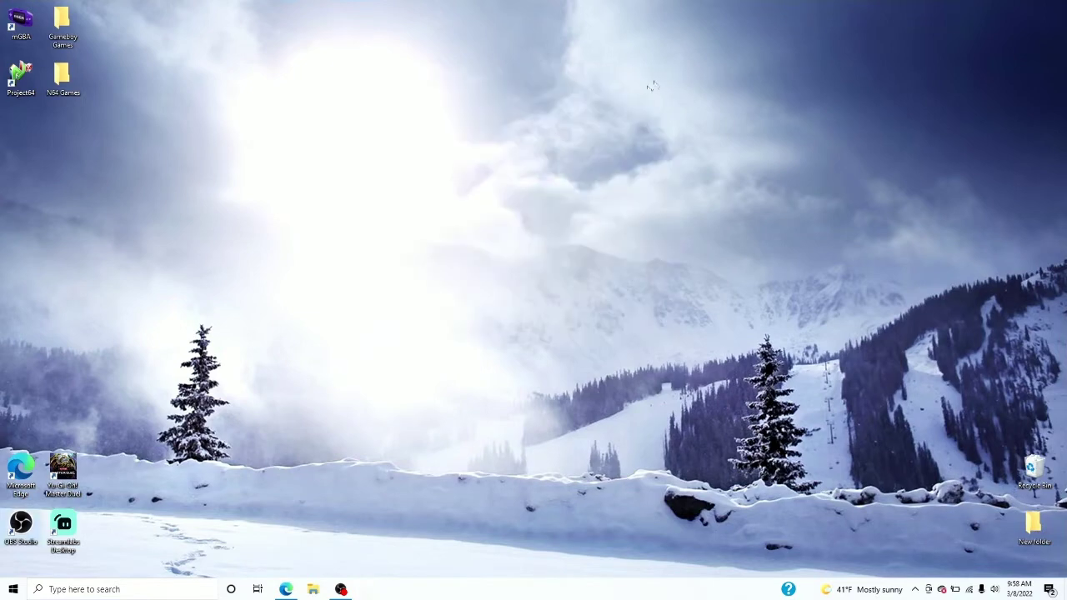
click(313, 590)
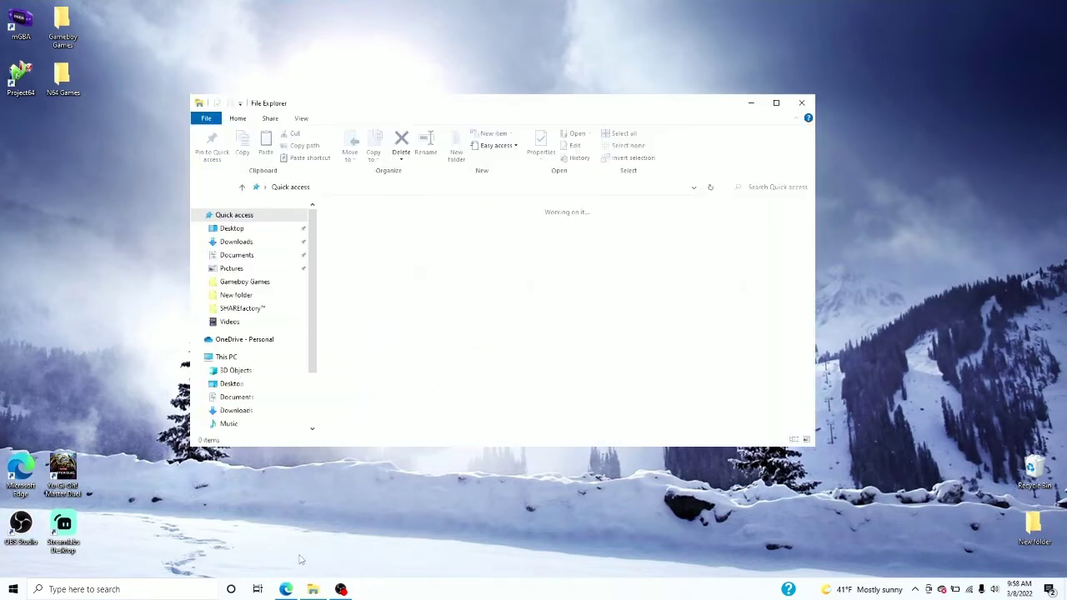
- Create a shortcut to Fusion in Documents and move it onto the desktop
click(262, 256)
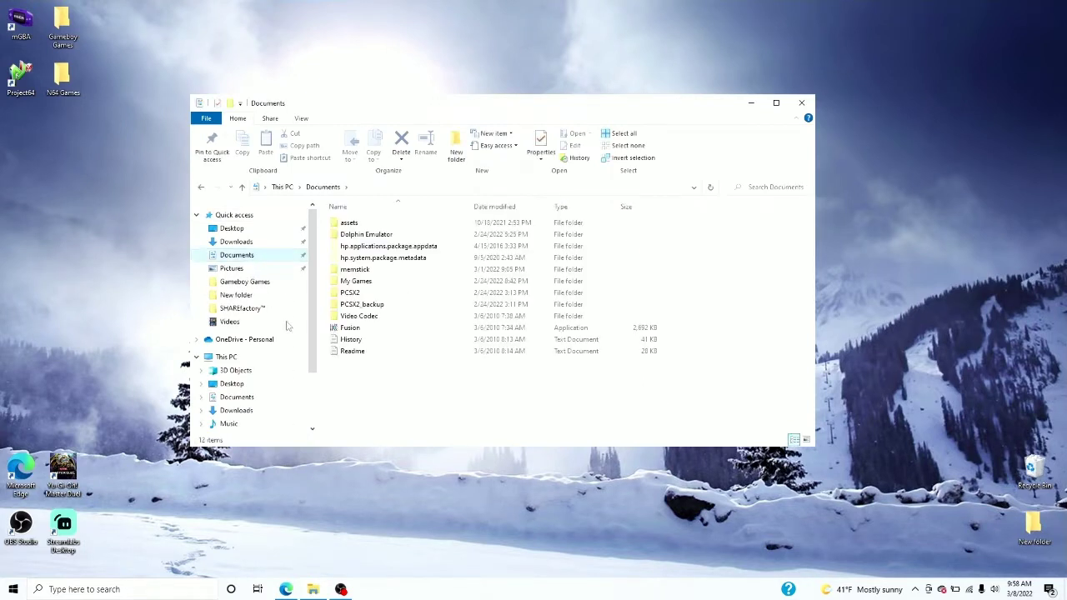
right_click(335, 330)
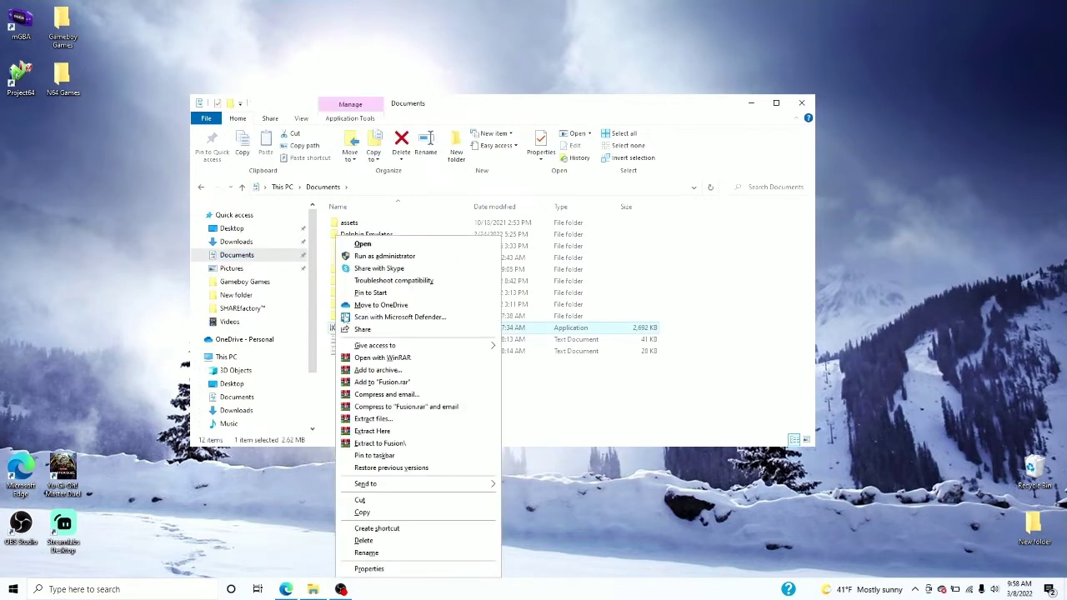
click(409, 530)
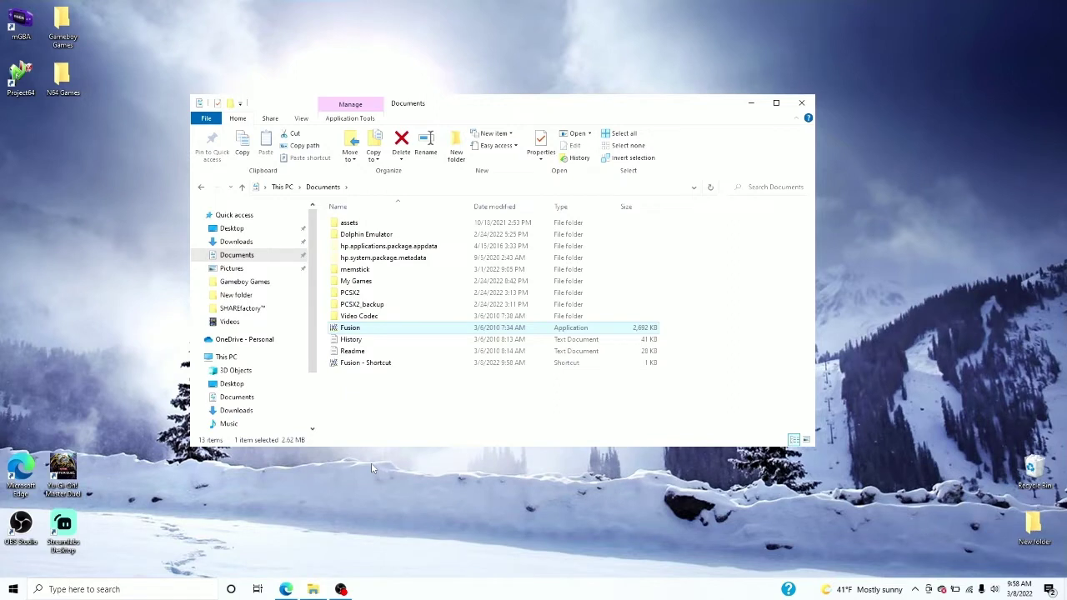
click(383, 364)
drag(383, 364, 29, 158)
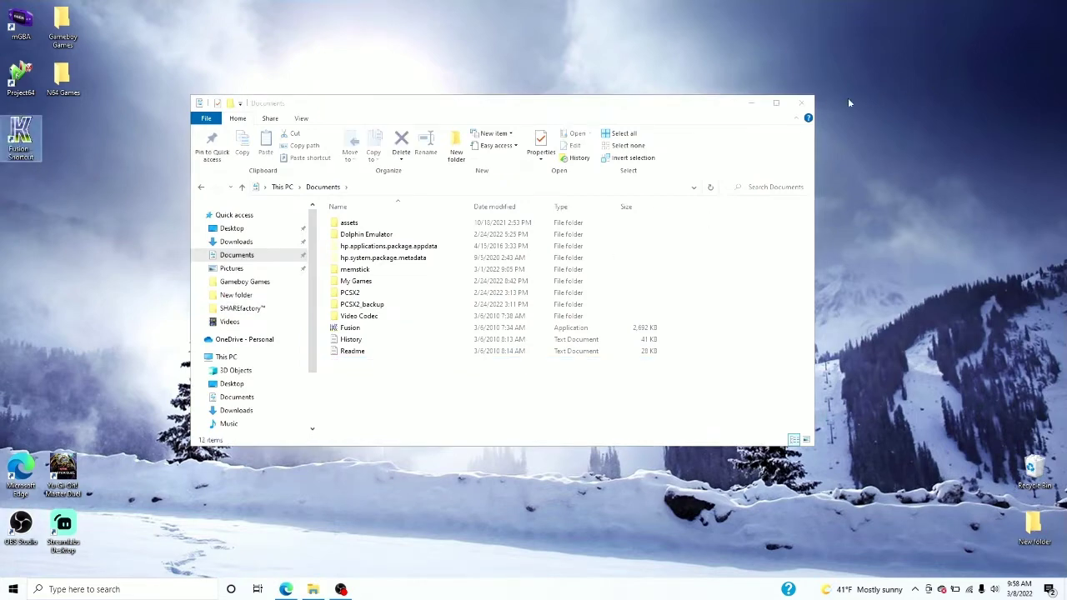
click(801, 103)
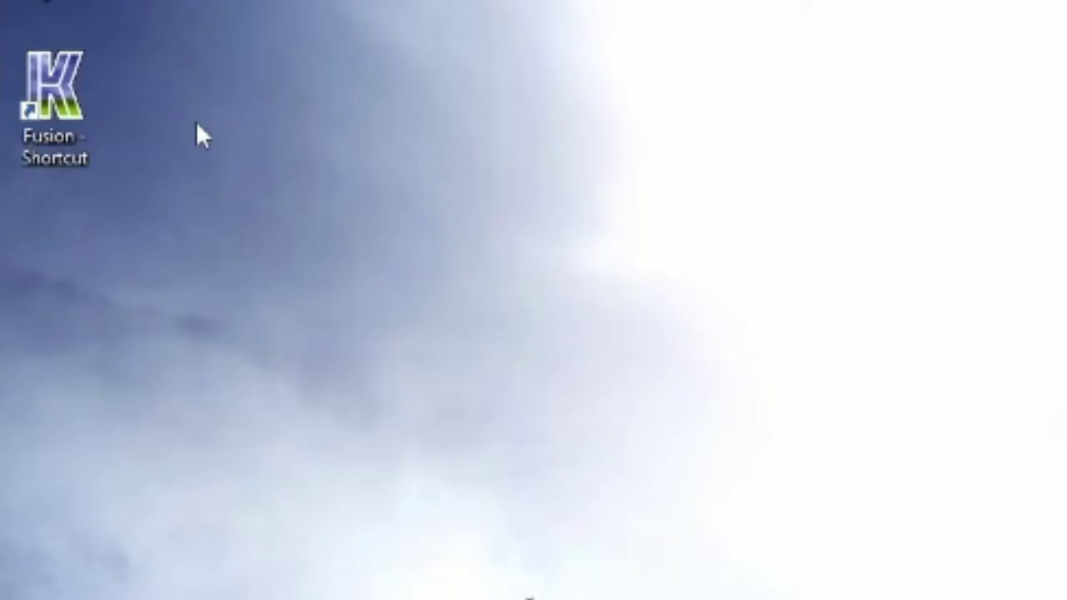
- Create a new desktop folder beside the Fusion shortcut and name it 'SEGA Games'
right_click(198, 125)
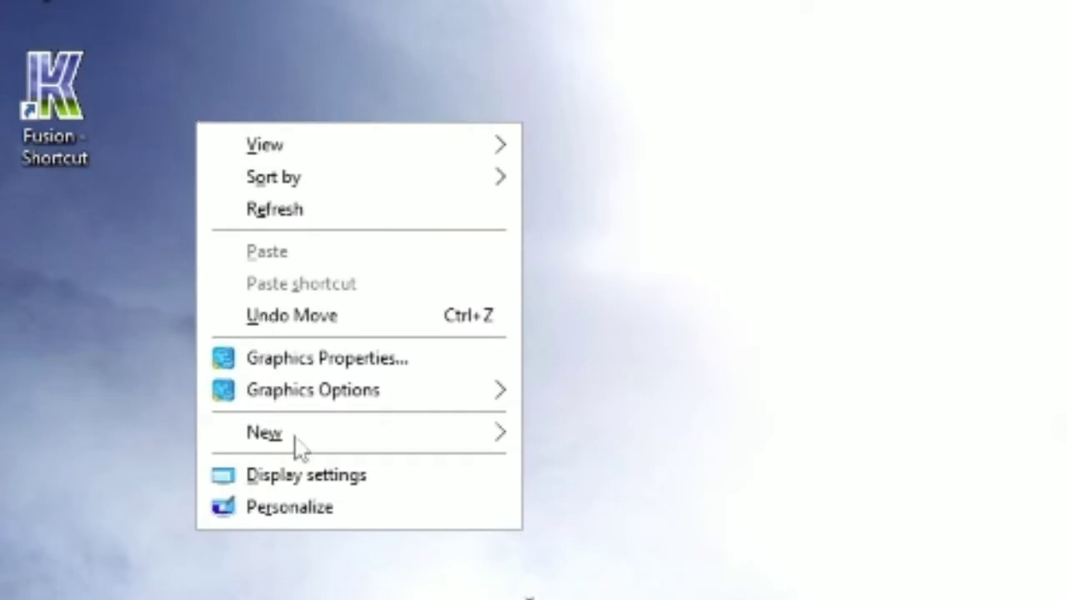
mouse_move(328, 445)
click(538, 442)
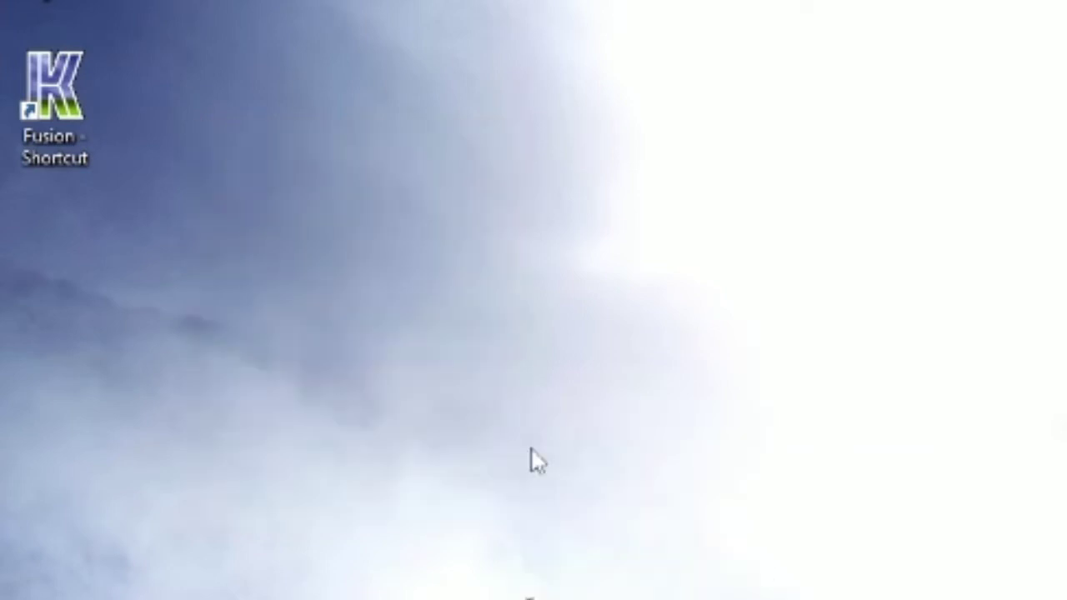
drag(274, 95, 156, 110)
click(164, 135)
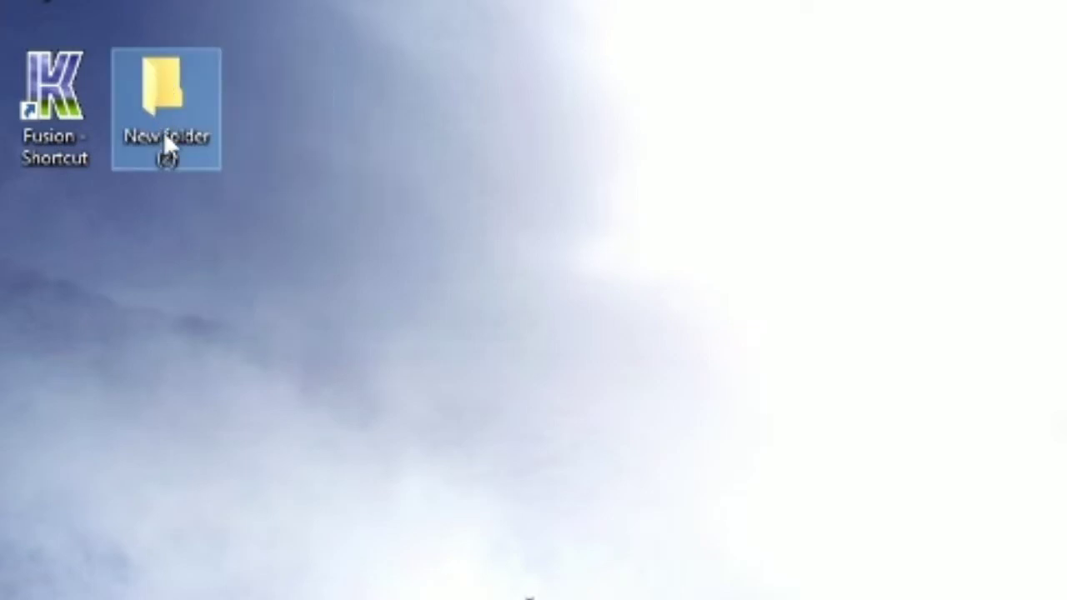
text(SE)
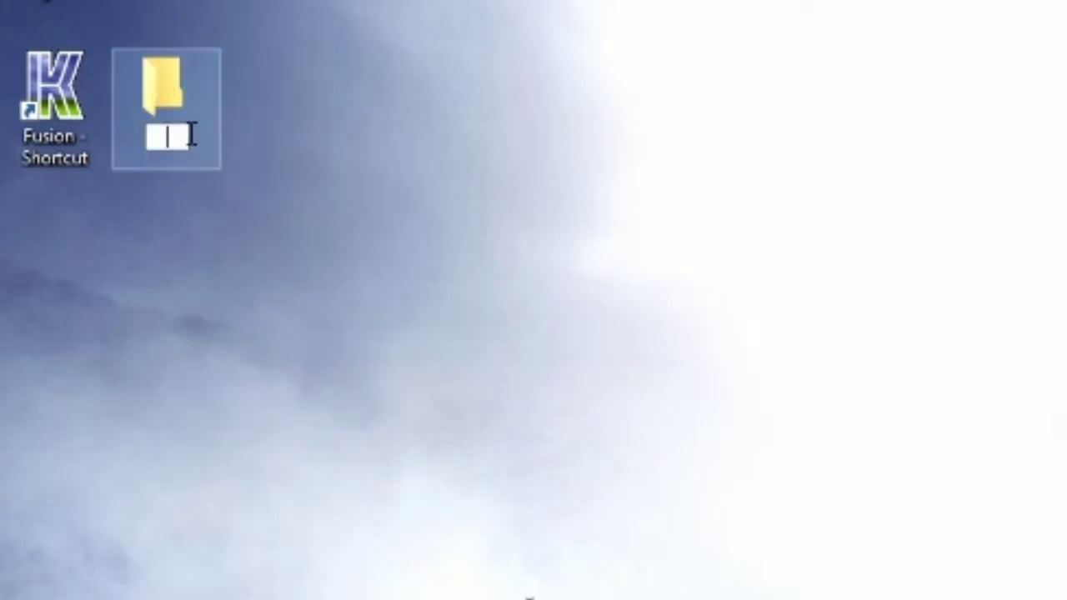
text(GA)
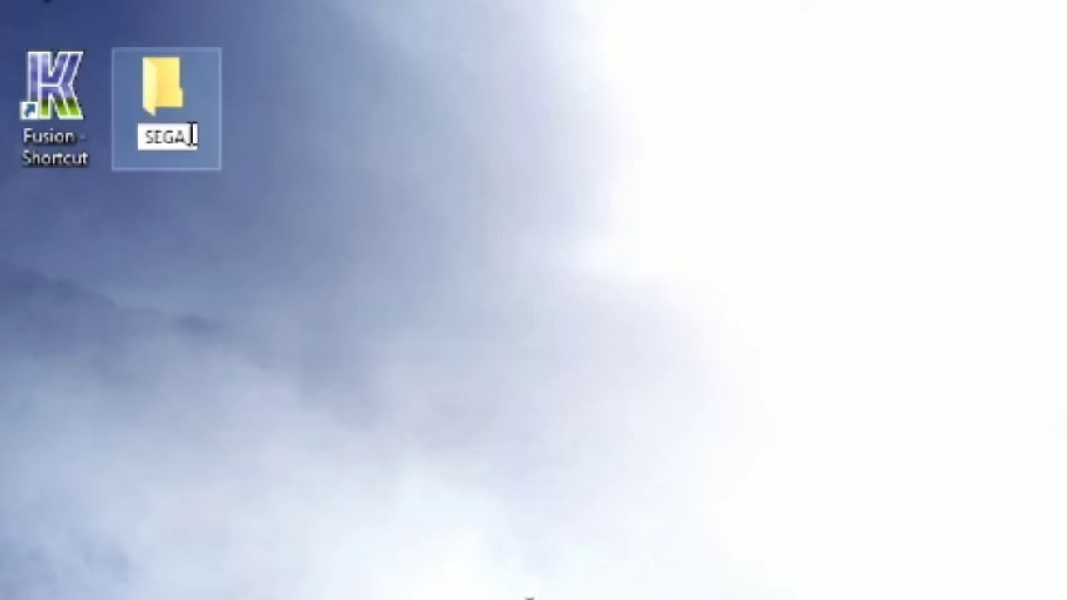
text( Games)
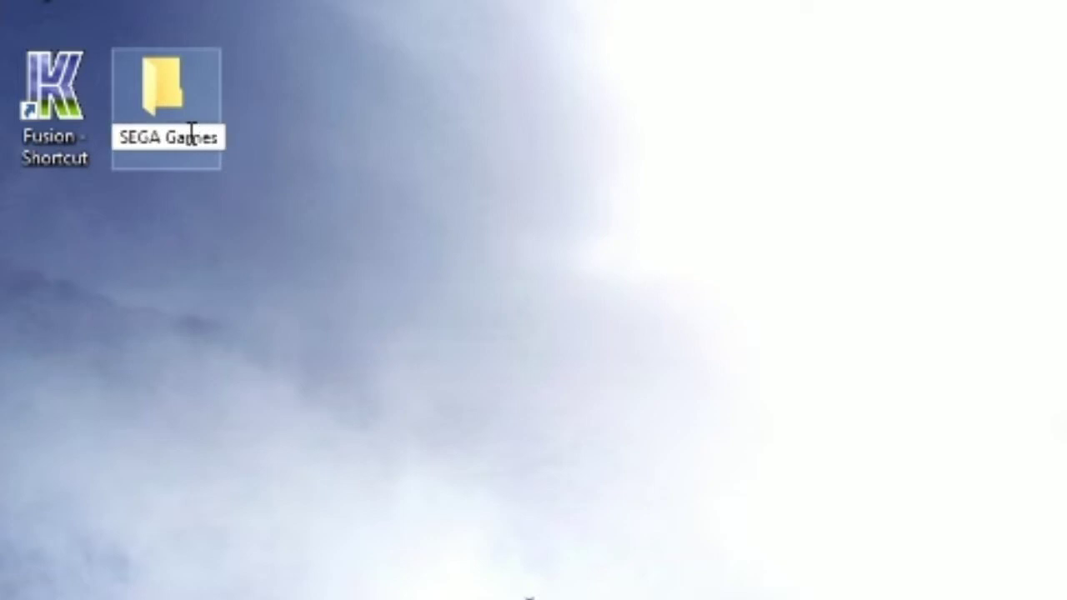
key(Return)
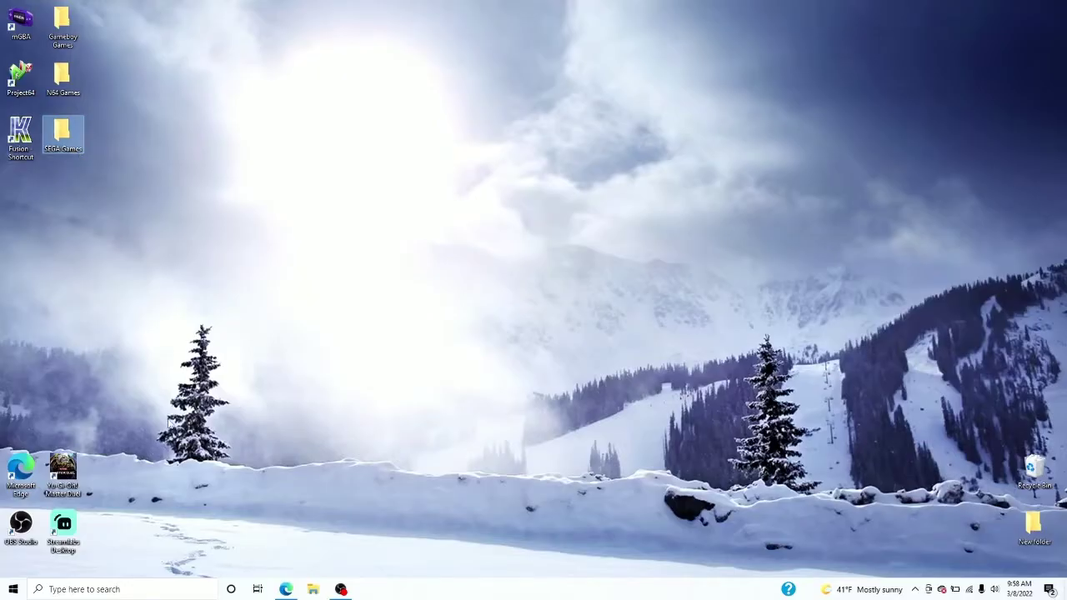
- Close the RetroEmulators tab and search Yahoo for 'sega roms download'
click(287, 589)
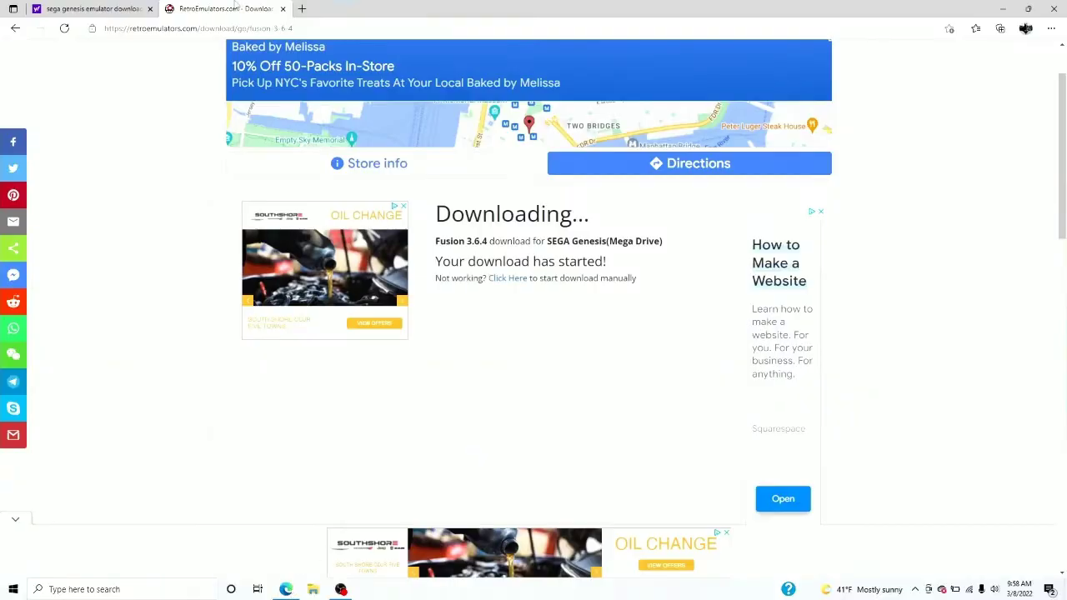
click(284, 9)
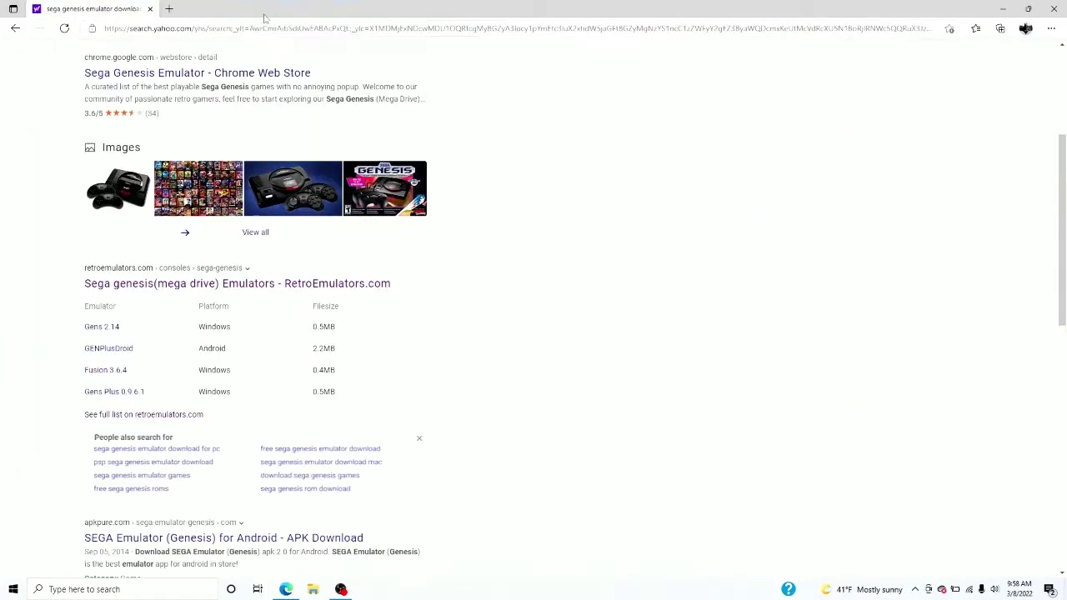
scroll(317, 121, up, 3)
drag(227, 64, 105, 64)
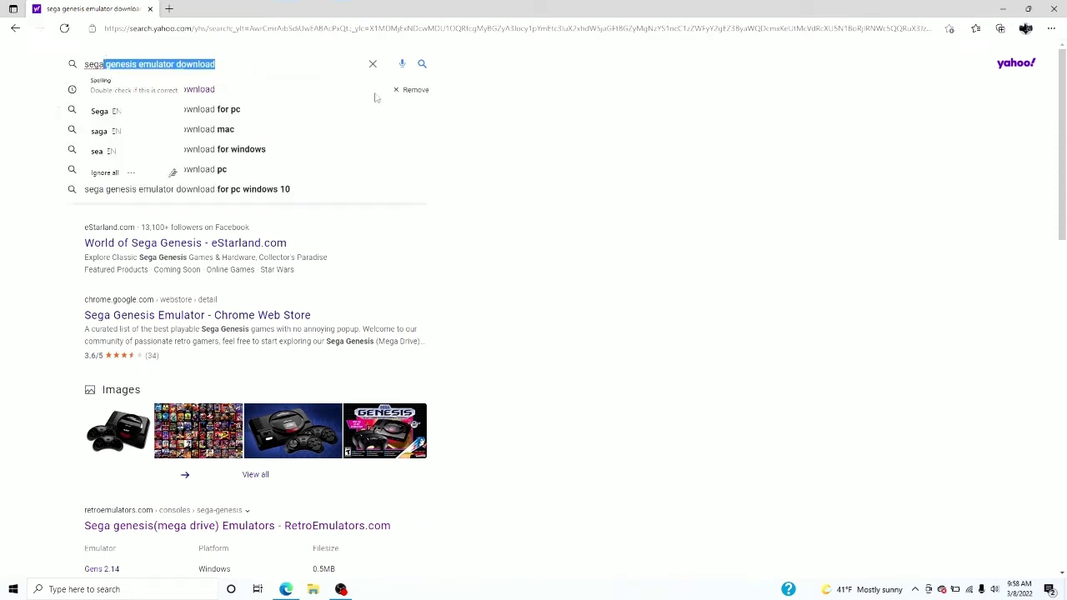
key(BackSpace)
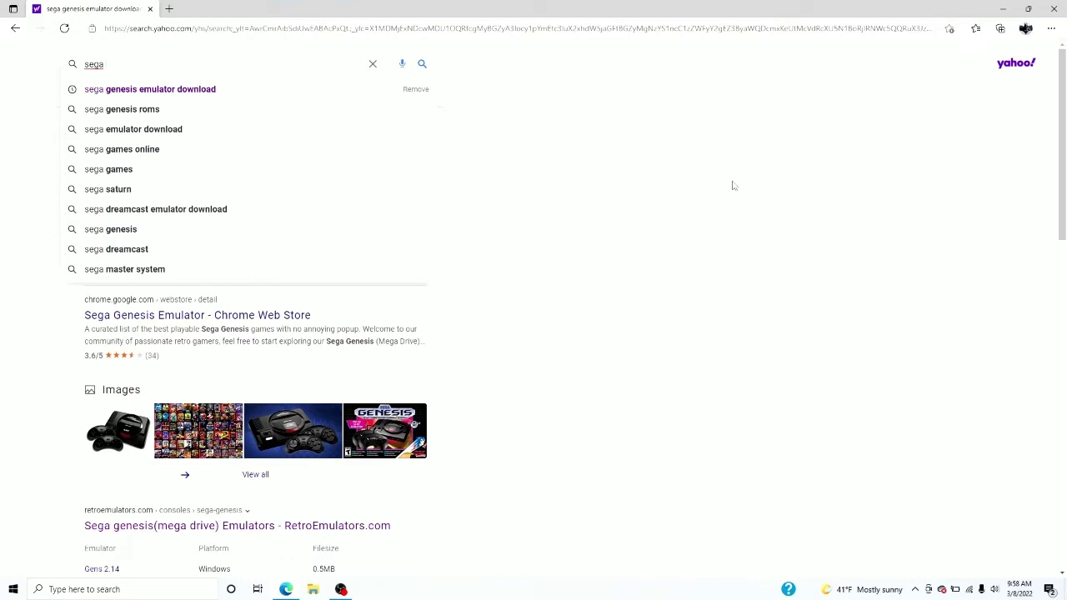
text(roms d)
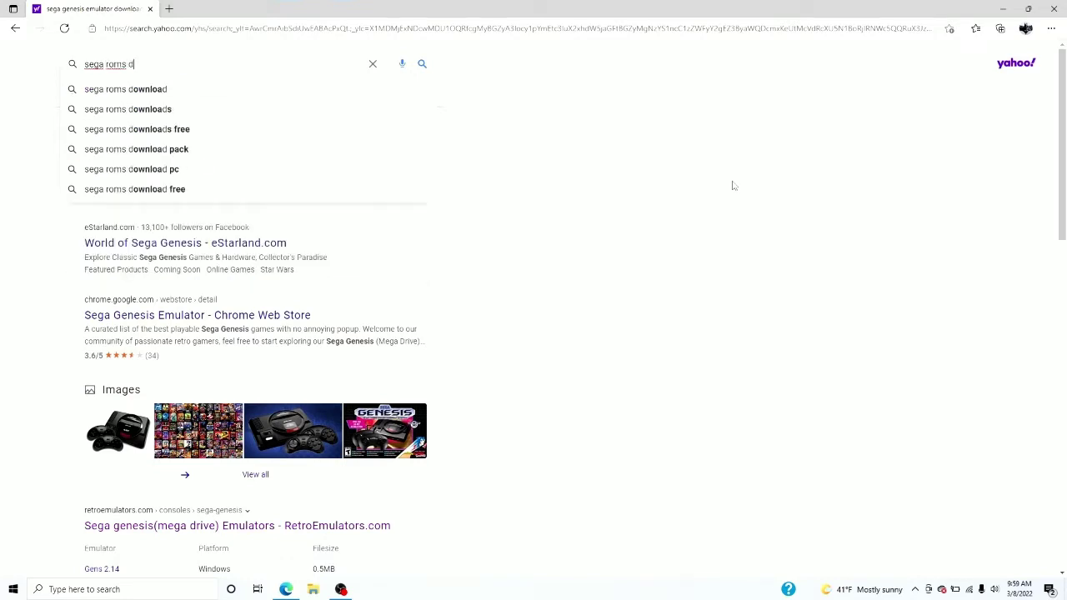
click(331, 88)
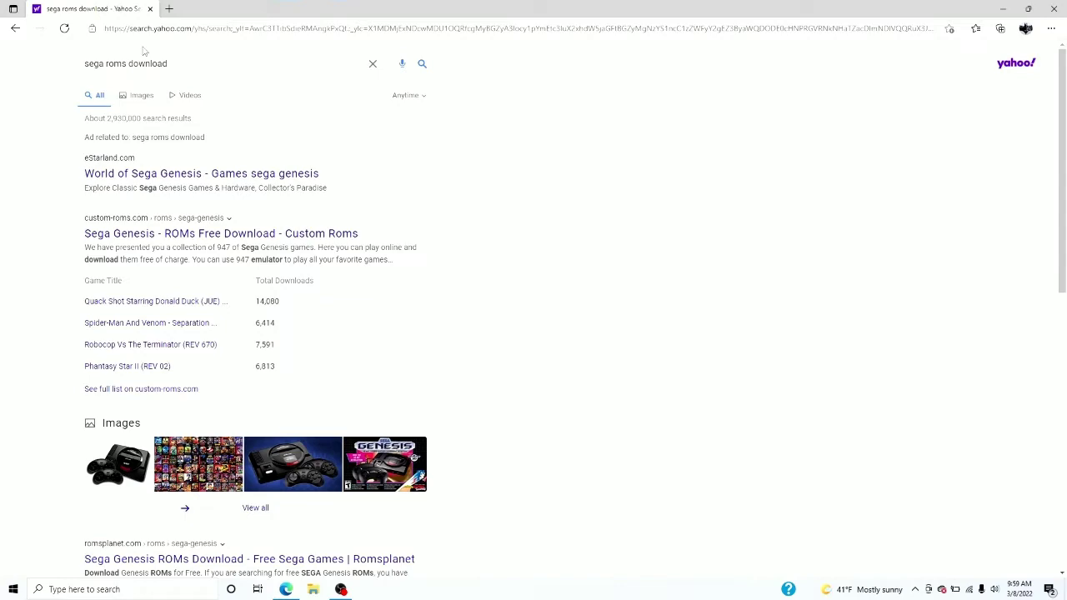
scroll(369, 172, down, 2)
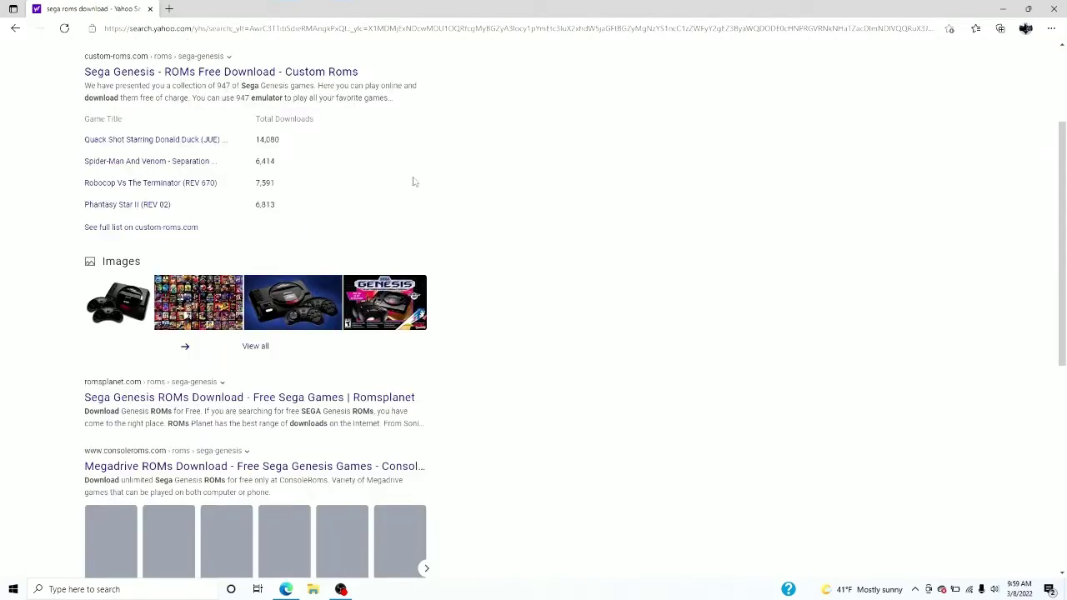
- Open the ConsoleRoms Megadrive ROMs list and go to page 2
click(395, 468)
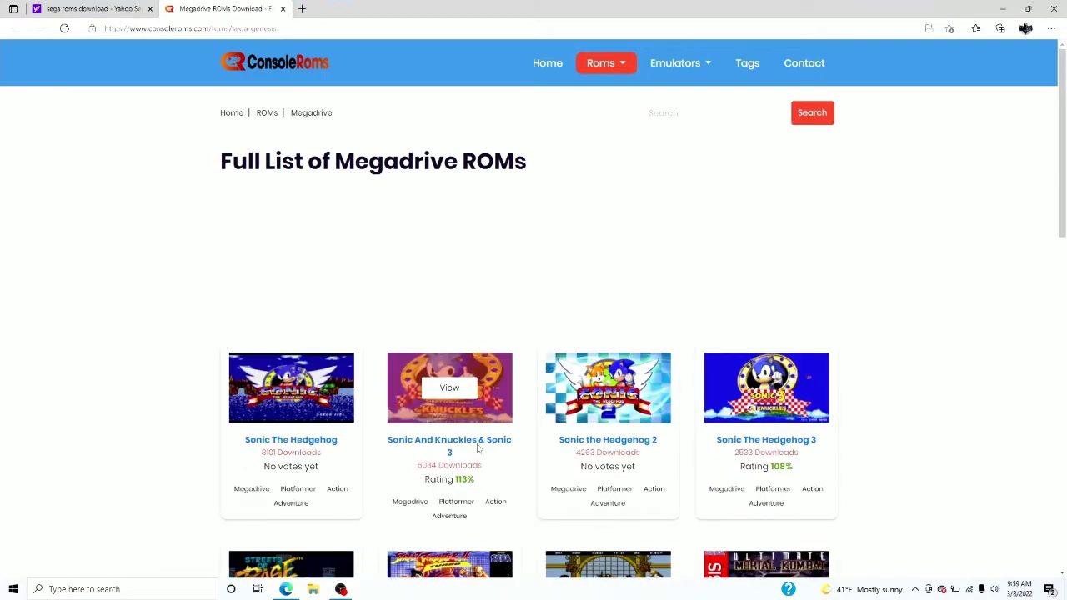
scroll(678, 317, down, 2)
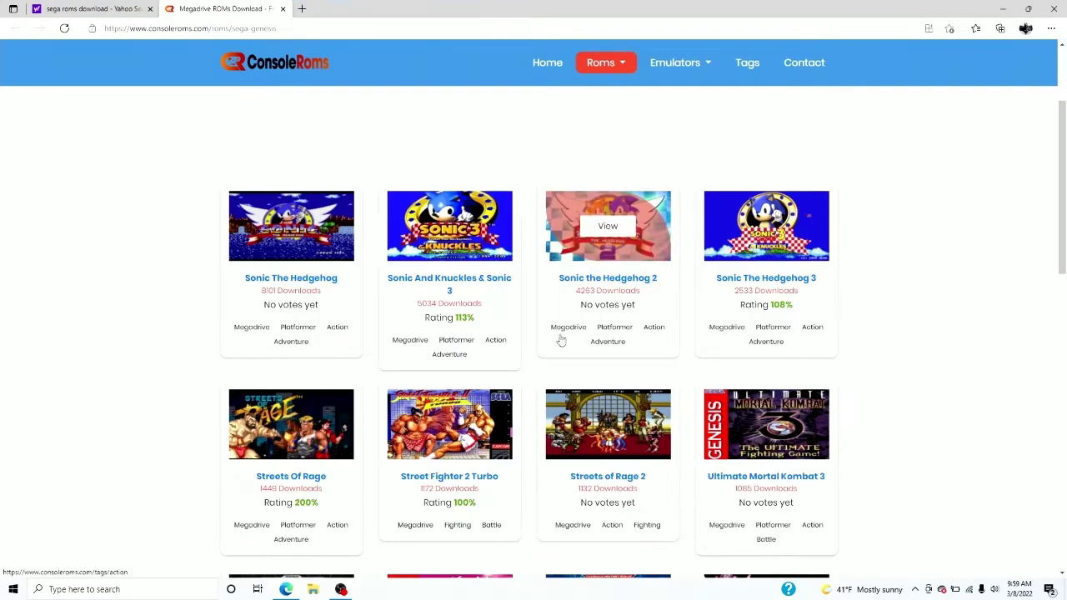
scroll(561, 340, down, 2)
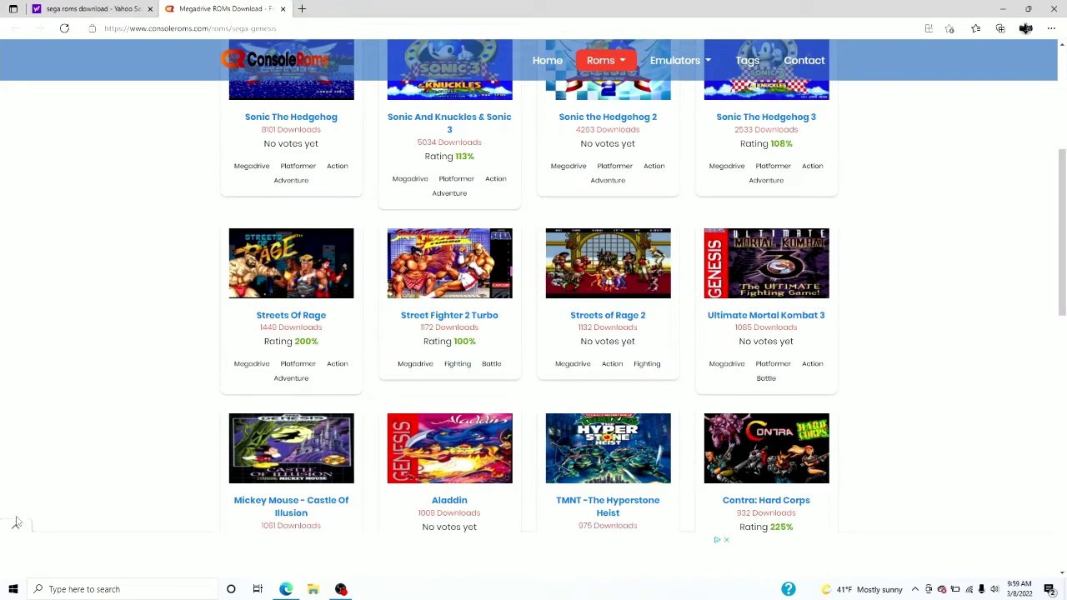
scroll(70, 495, down, 2)
scroll(70, 492, down, 1)
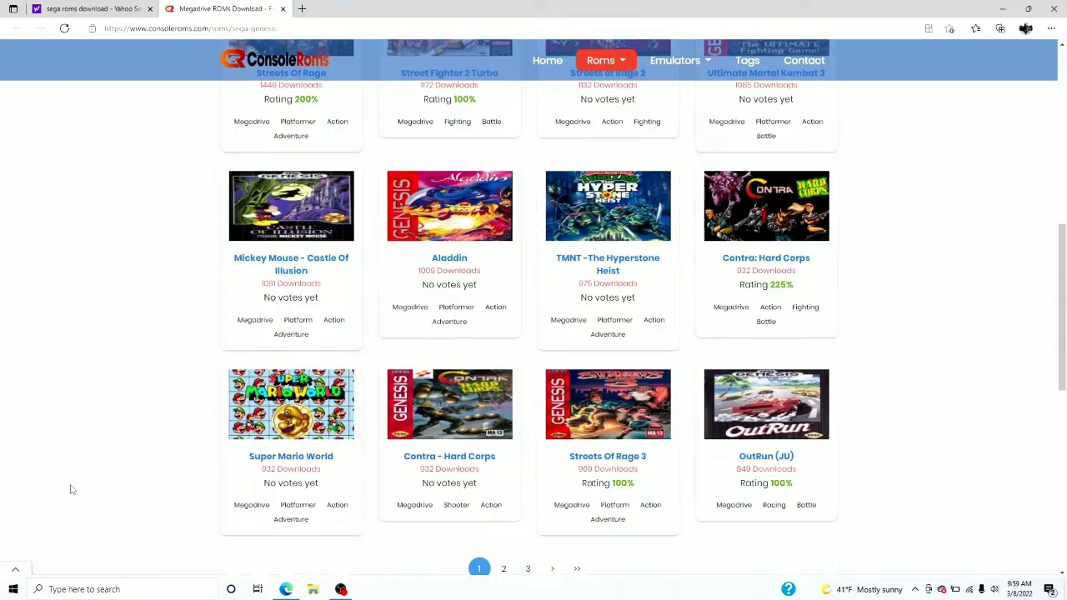
scroll(73, 485, down, 1)
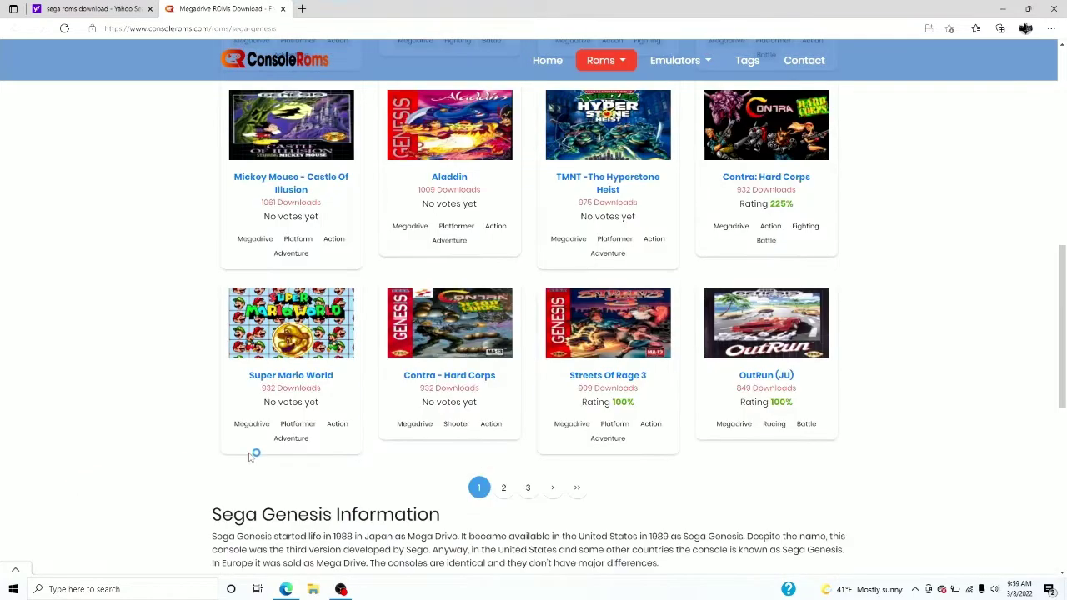
click(504, 488)
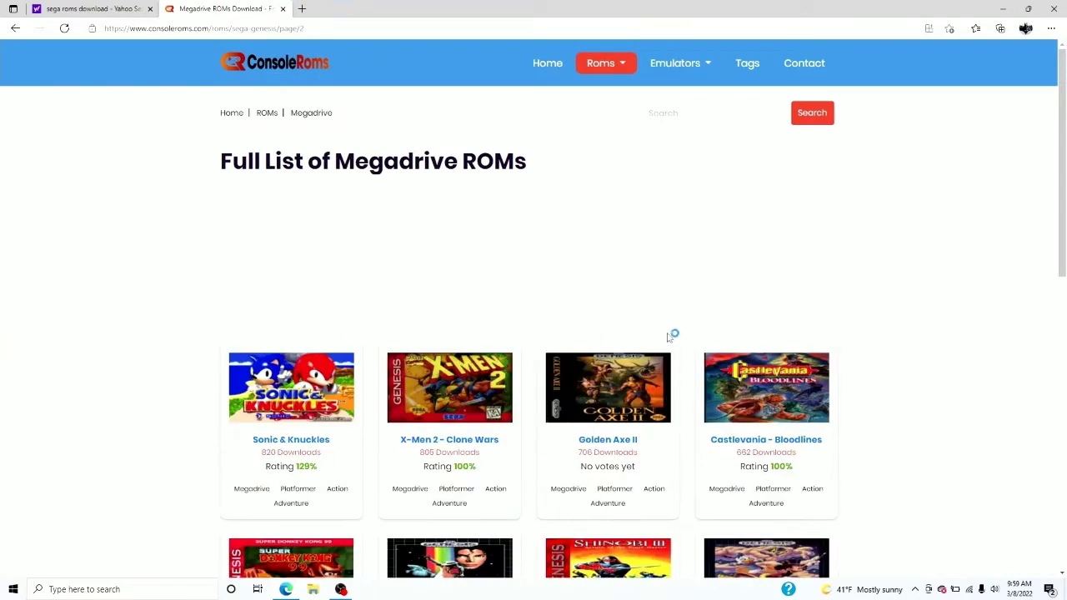
- Go to page 3 of the Megadrive list and open the Batman ROM page
scroll(940, 322, down, 3)
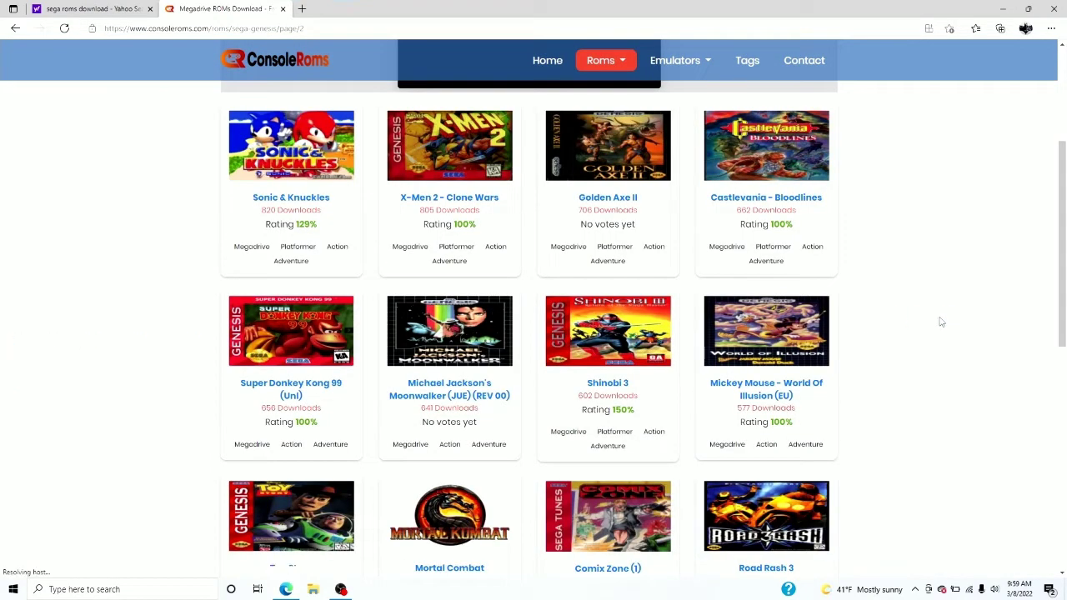
scroll(940, 322, down, 1)
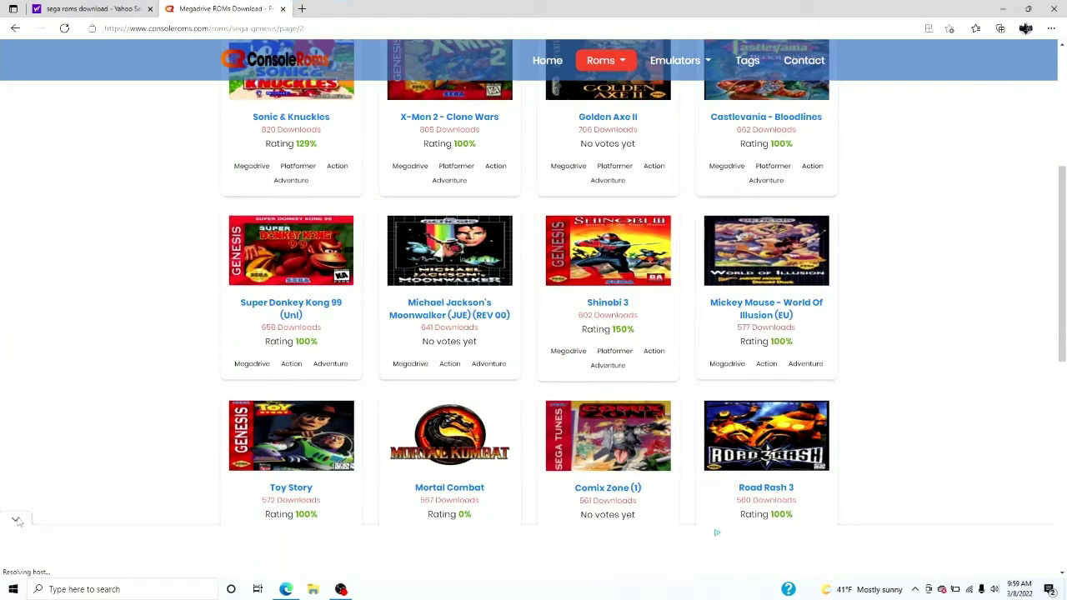
scroll(76, 492, down, 2)
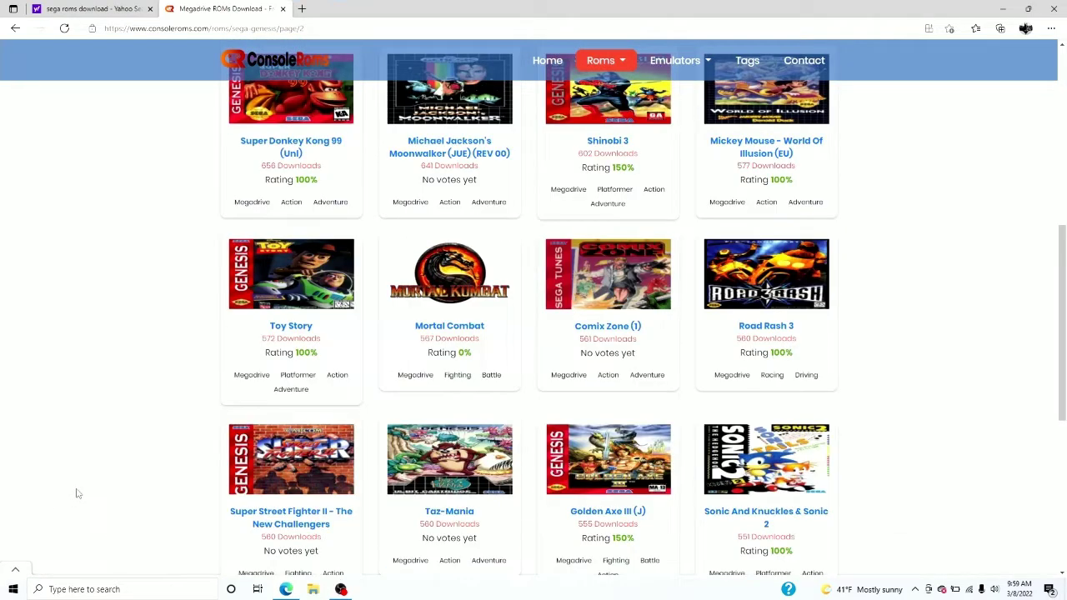
scroll(76, 492, down, 2)
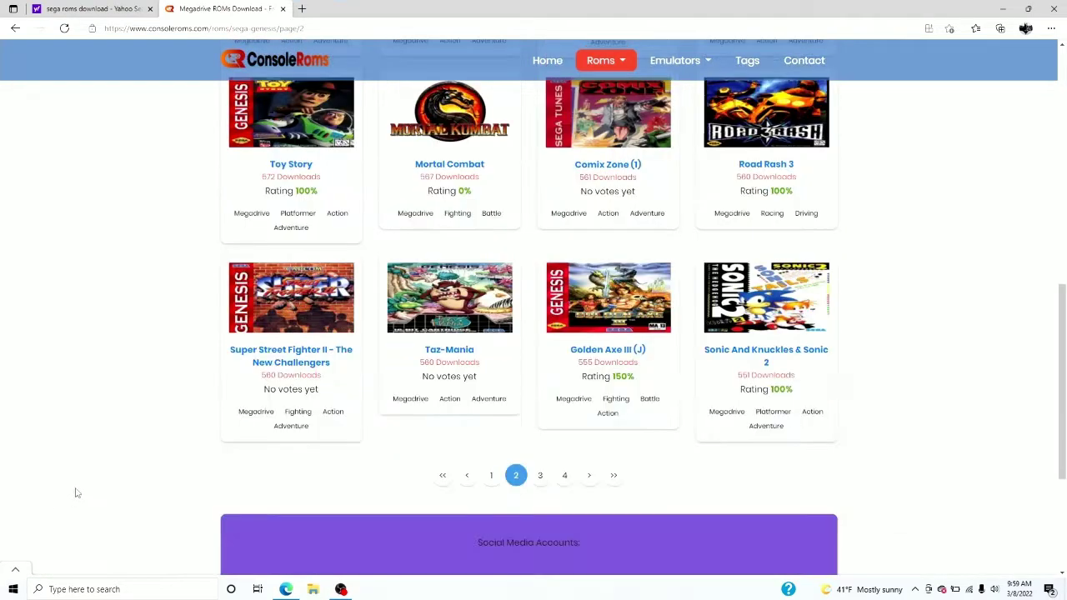
click(542, 475)
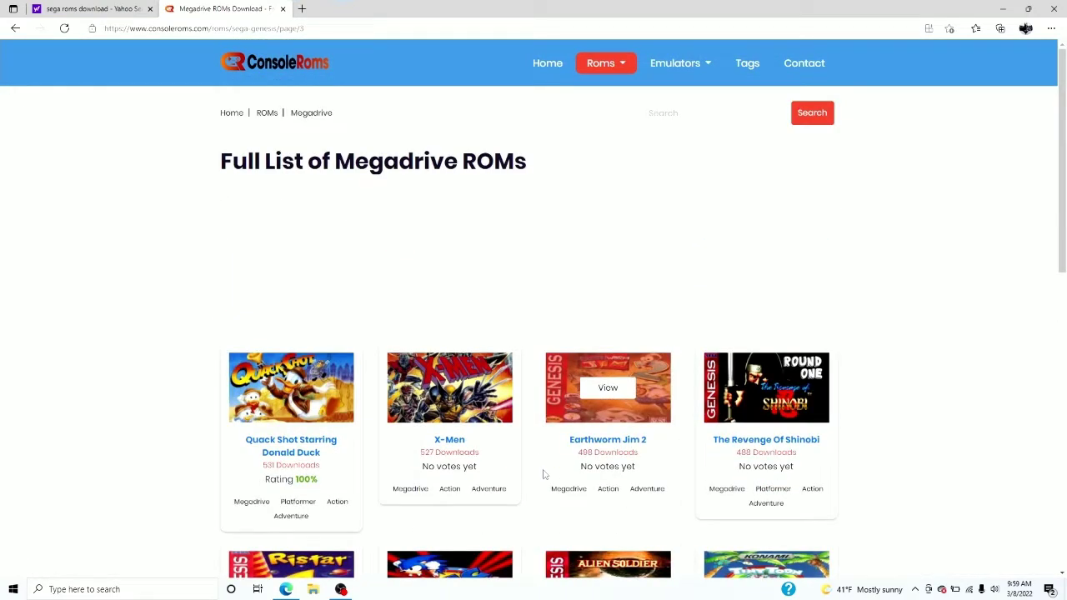
scroll(543, 474, down, 9)
click(609, 439)
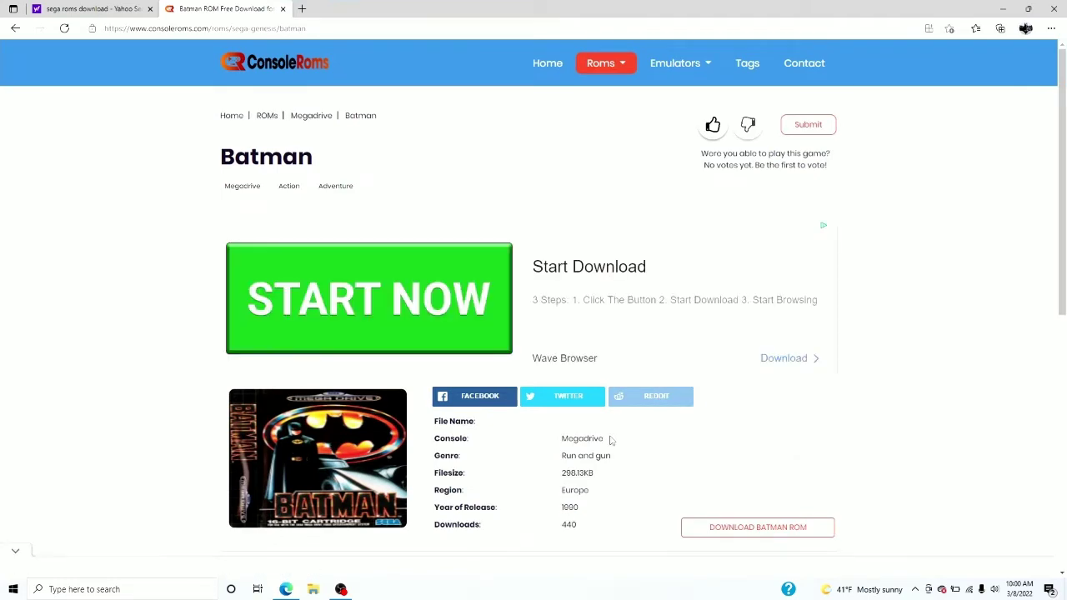
- Download the Batman ROM as Batman (E).zip
scroll(812, 381, down, 3)
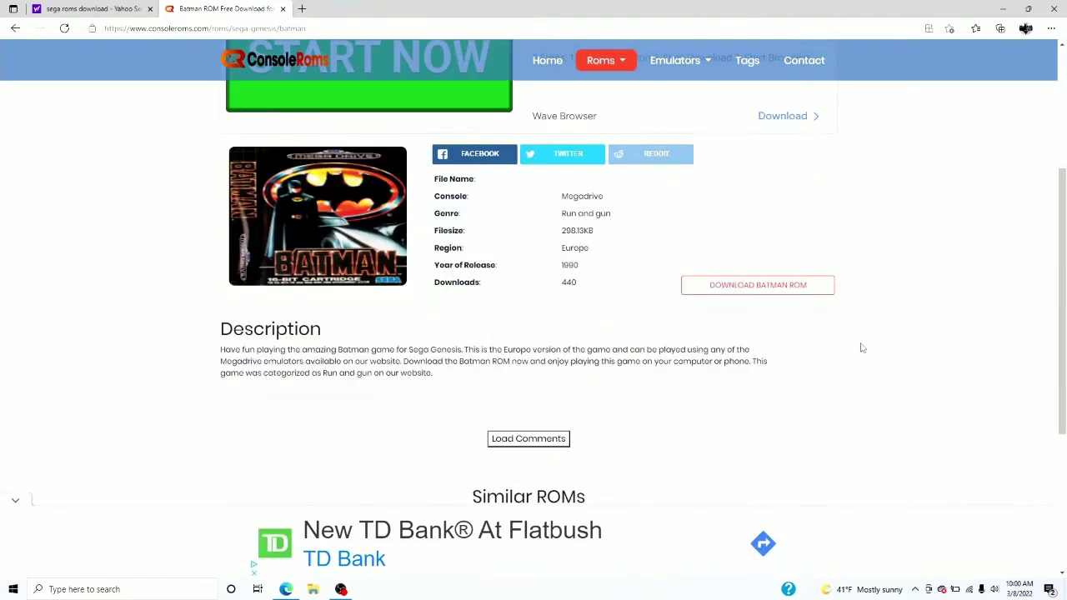
click(771, 287)
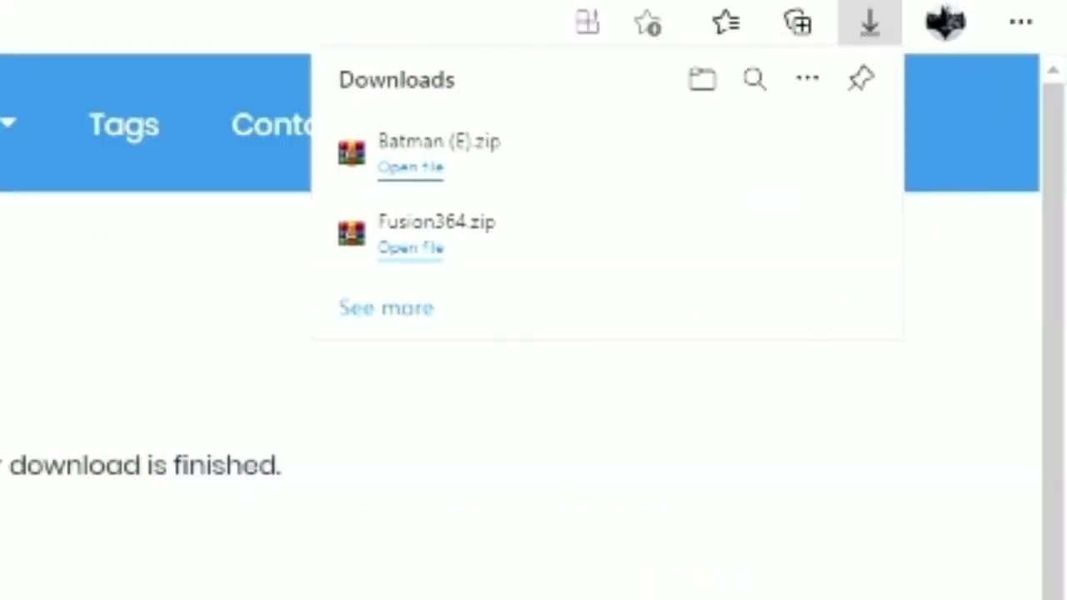
- Extract Batman (E).bin from Batman (E).zip into the SEGA Games desktop folder
click(418, 165)
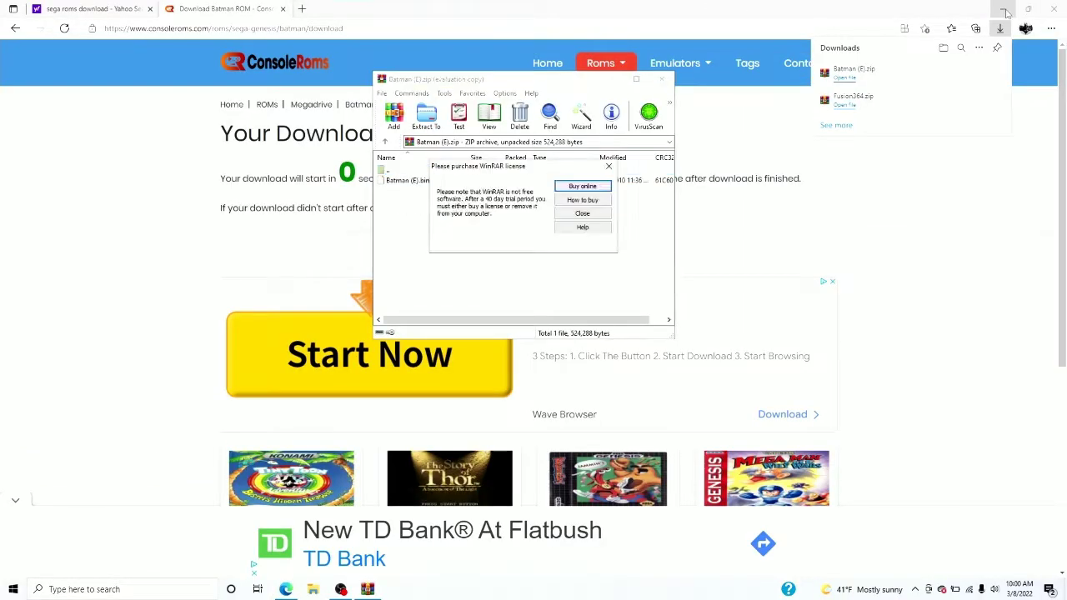
click(1003, 9)
click(582, 213)
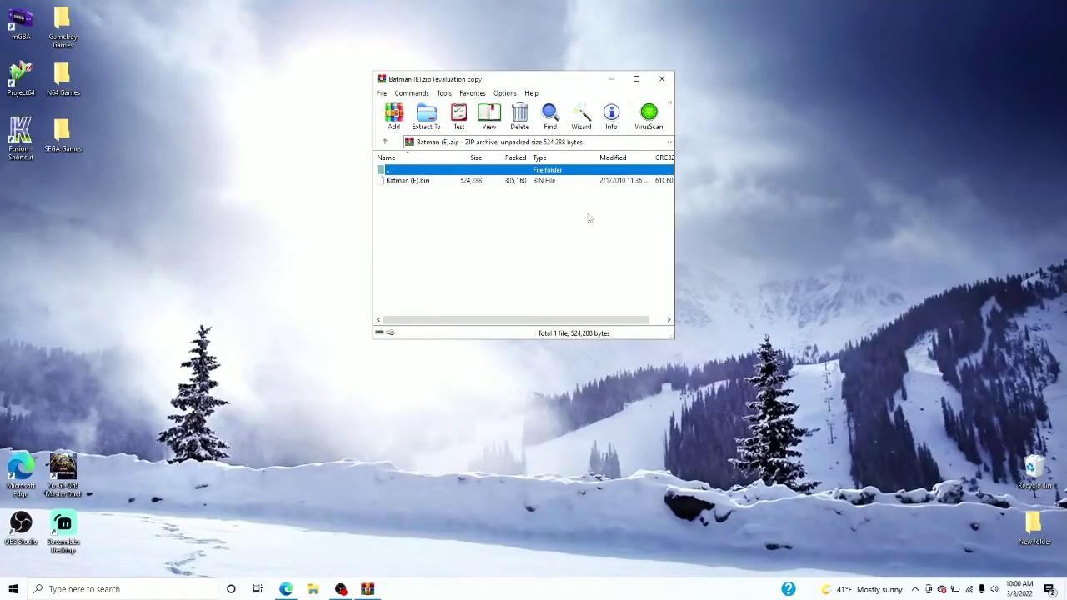
drag(444, 182, 270, 188)
drag(75, 139, 75, 139)
click(662, 80)
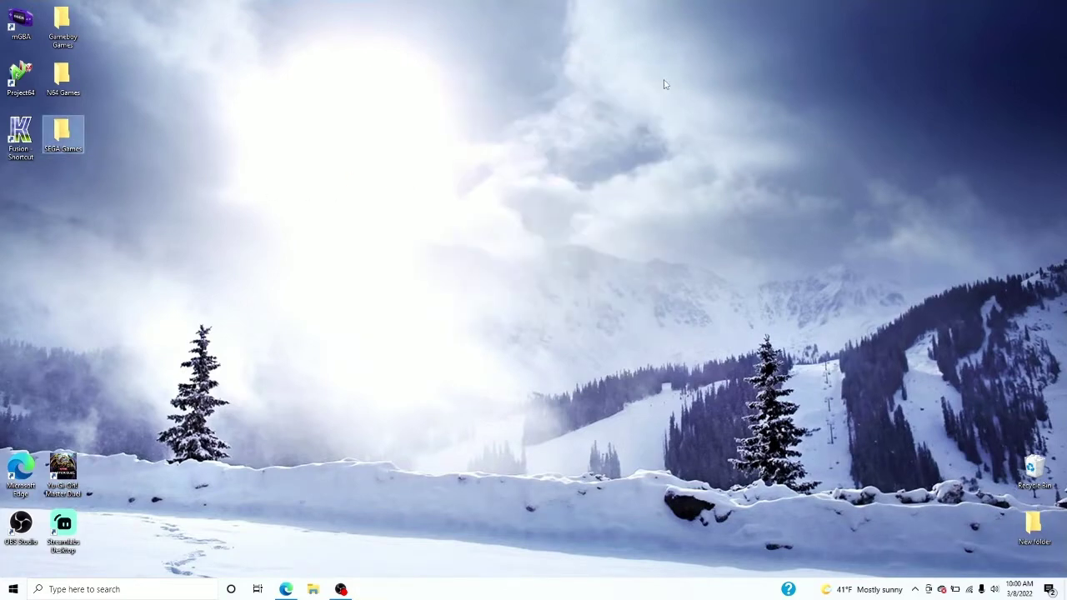
- Launch Kega Fusion from the Fusion Shortcut, centre its window, and show the File menu
double_click(25, 151)
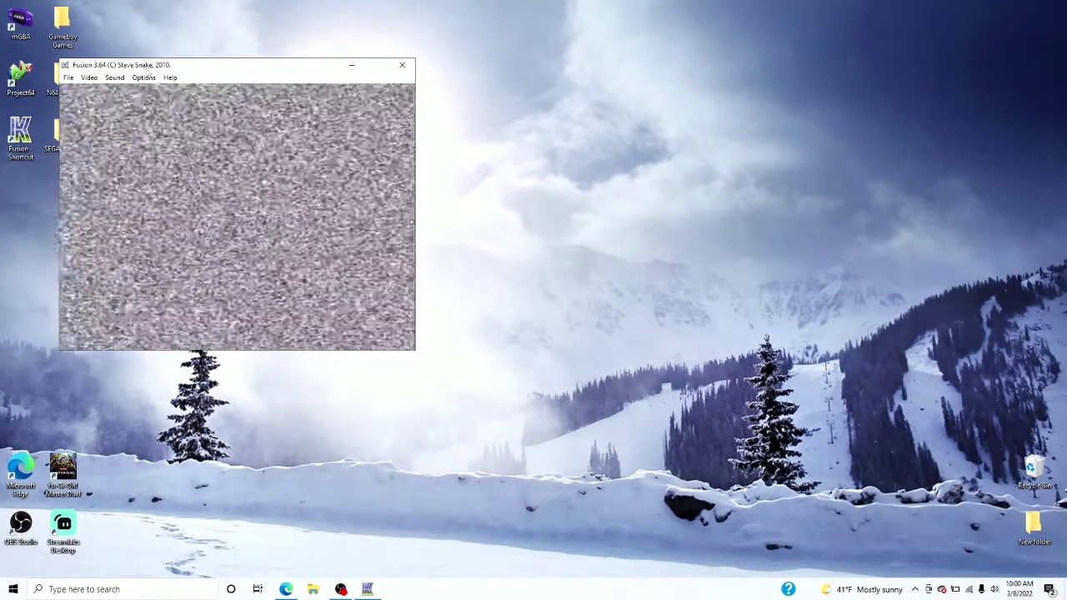
drag(159, 71, 429, 83)
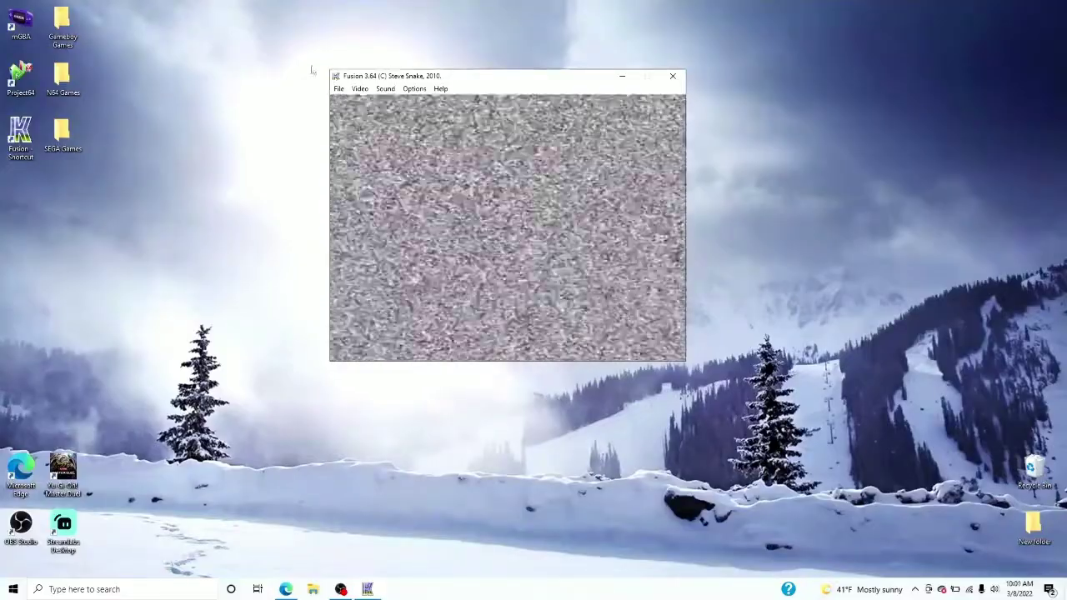
click(337, 90)
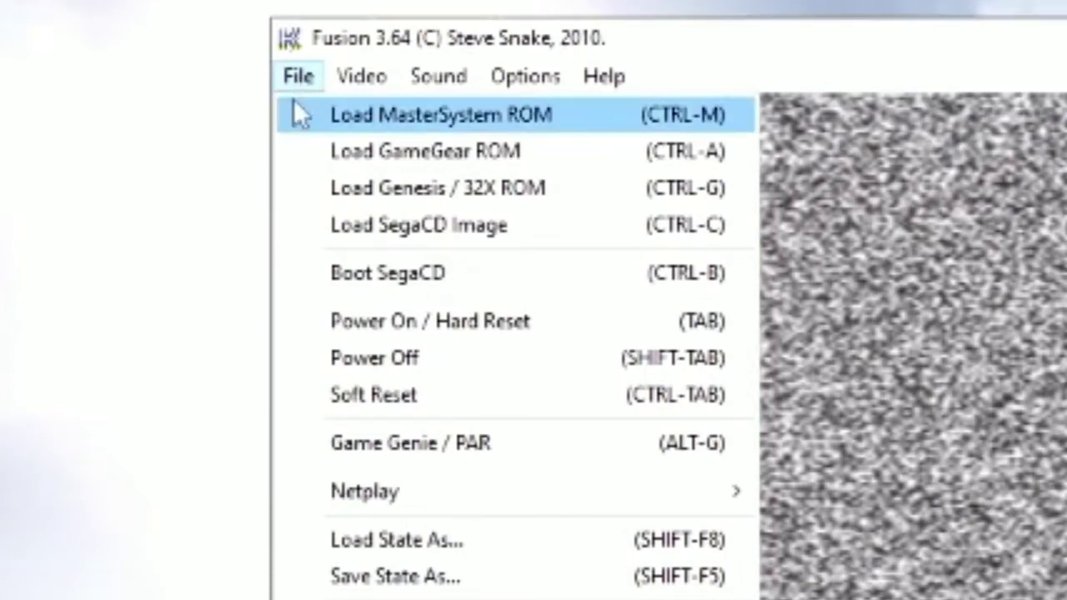
- Look for a Master System ROM in the Desktop's SEGA Games folder, find none, and cancel
click(333, 121)
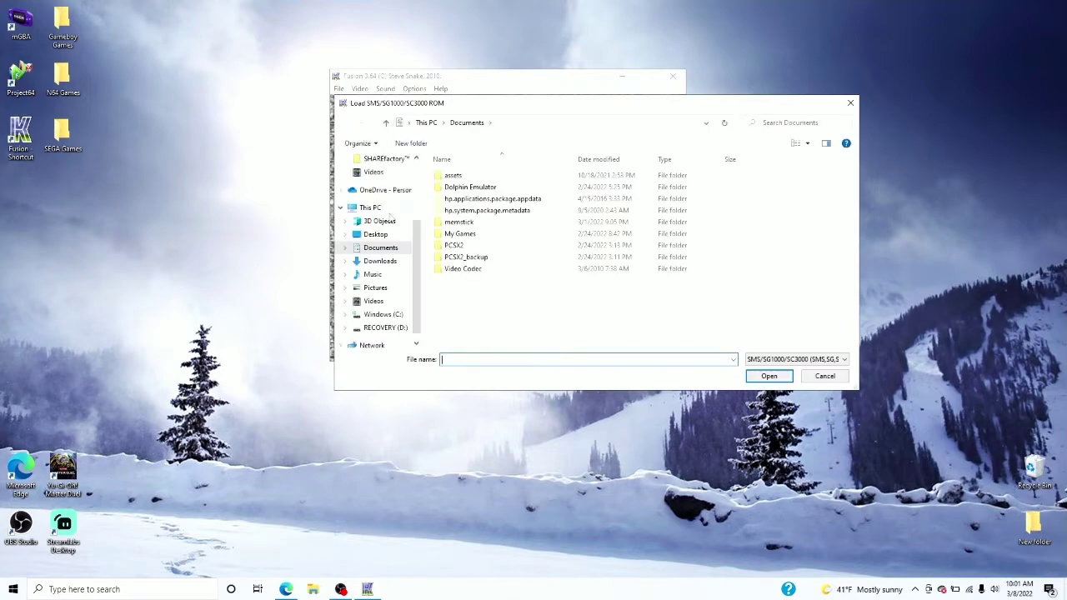
click(375, 235)
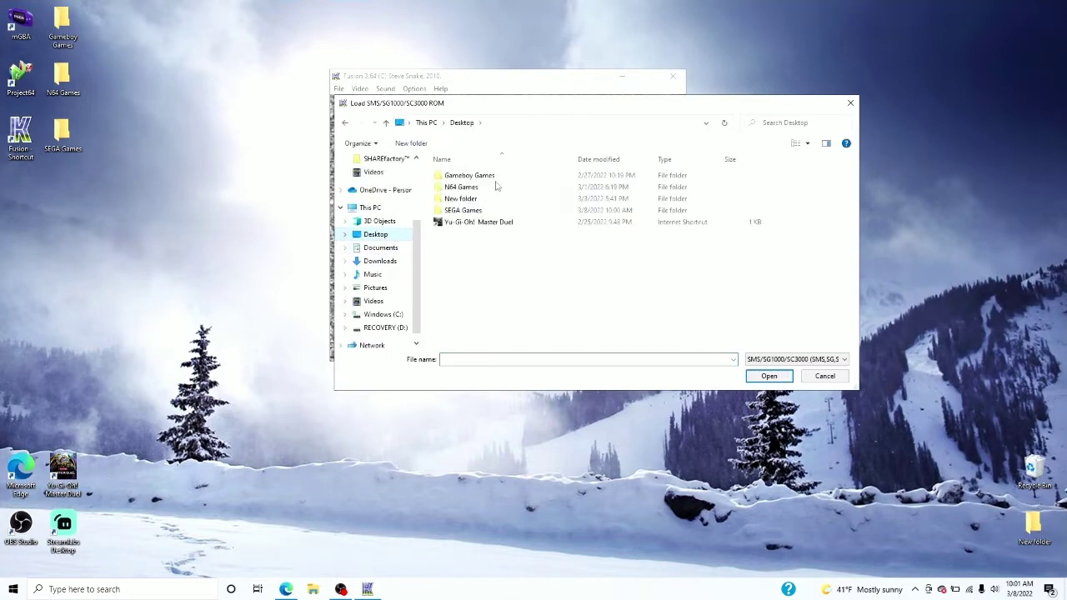
double_click(490, 213)
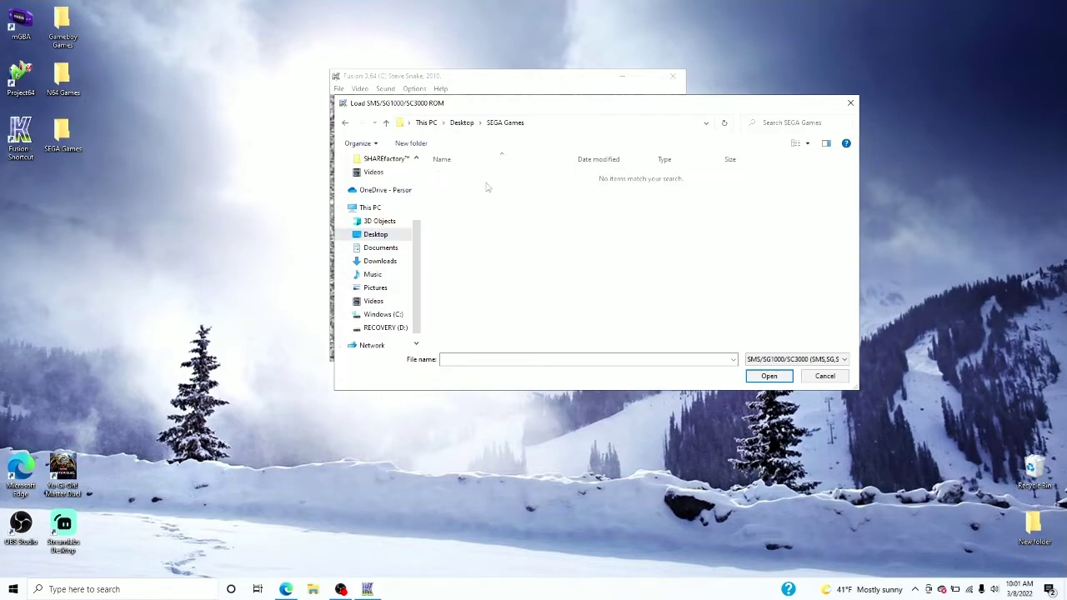
click(824, 376)
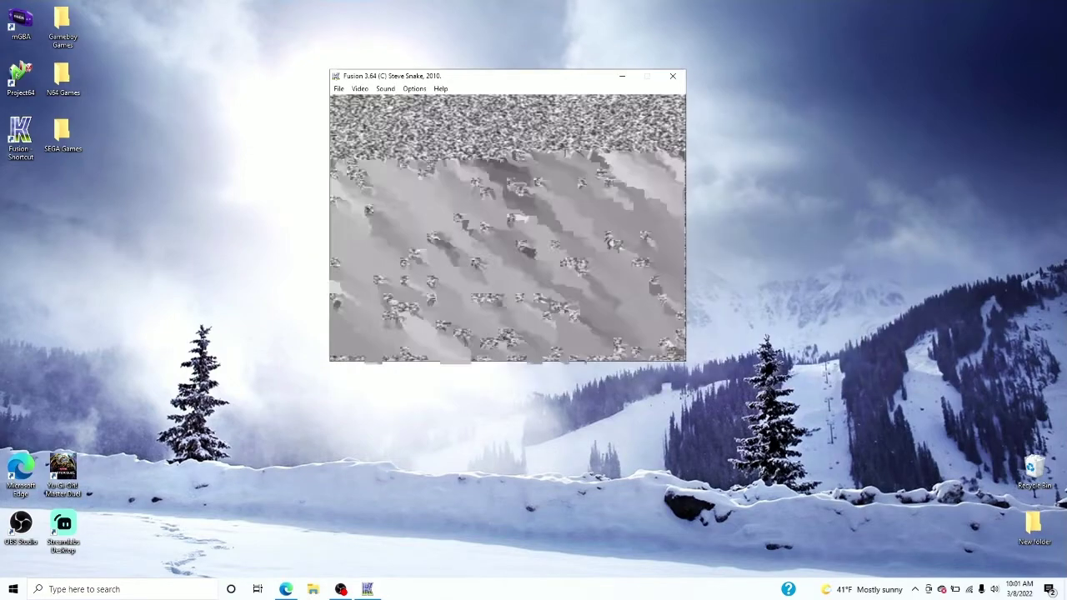
click(339, 88)
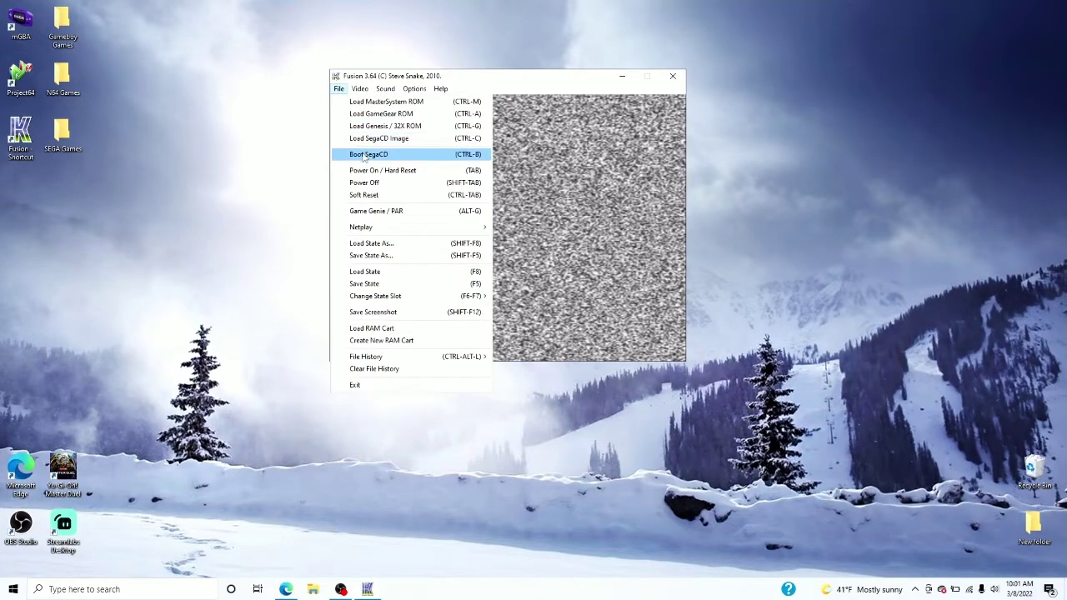
- Load Batman (E).bin from the Desktop's SEGA Games folder as a Genesis ROM, nudging the window right
click(380, 126)
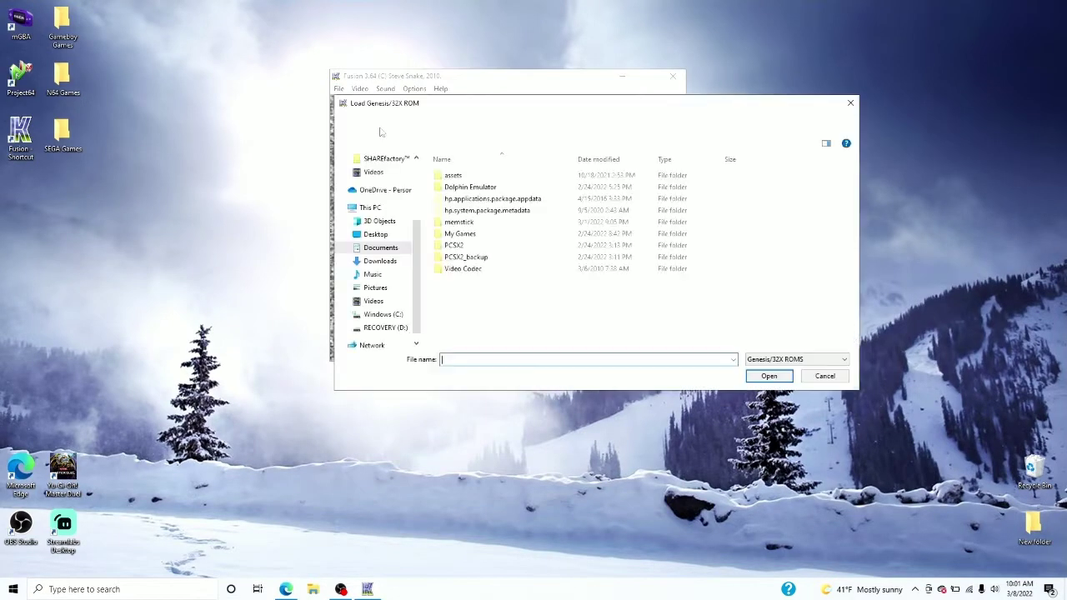
click(379, 233)
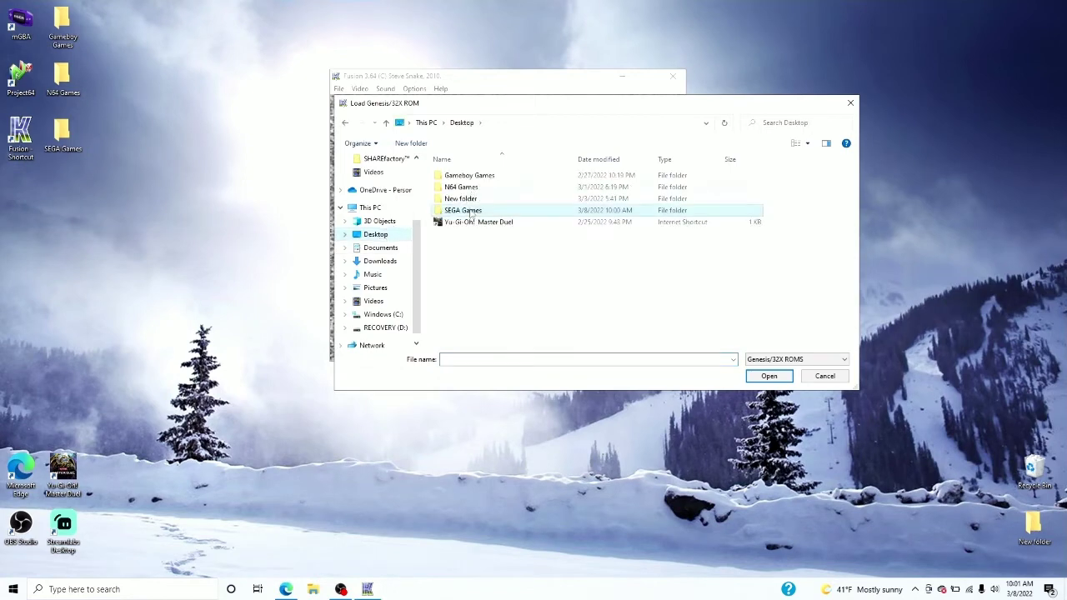
double_click(466, 211)
click(475, 177)
click(771, 376)
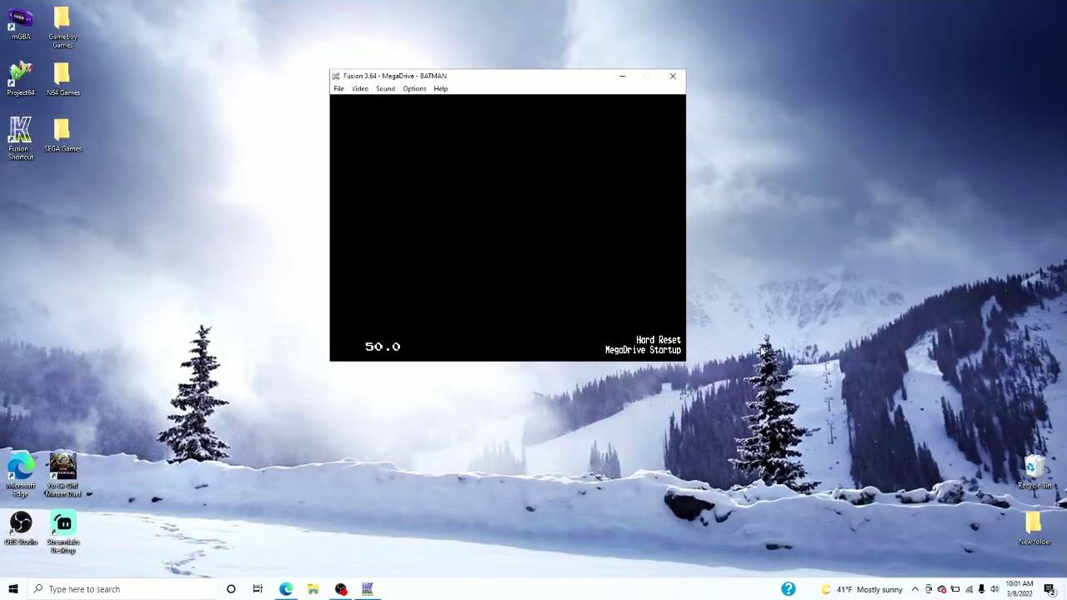
drag(391, 90, 525, 109)
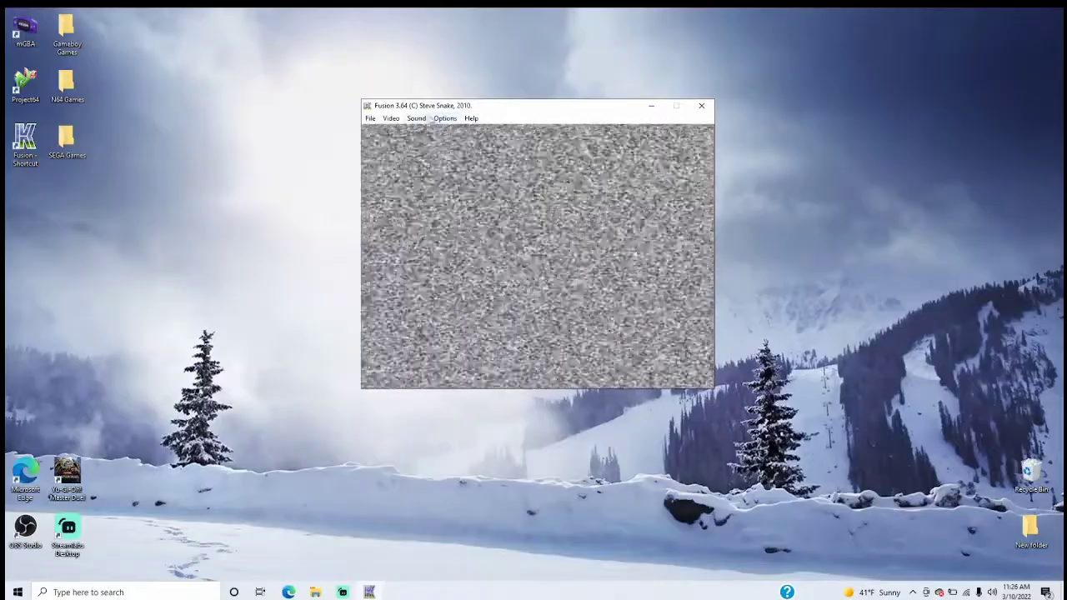
- In Set Config's Controllers settings, define the Xbox controller's buttons for Port 1 as a 6-button pad
click(445, 117)
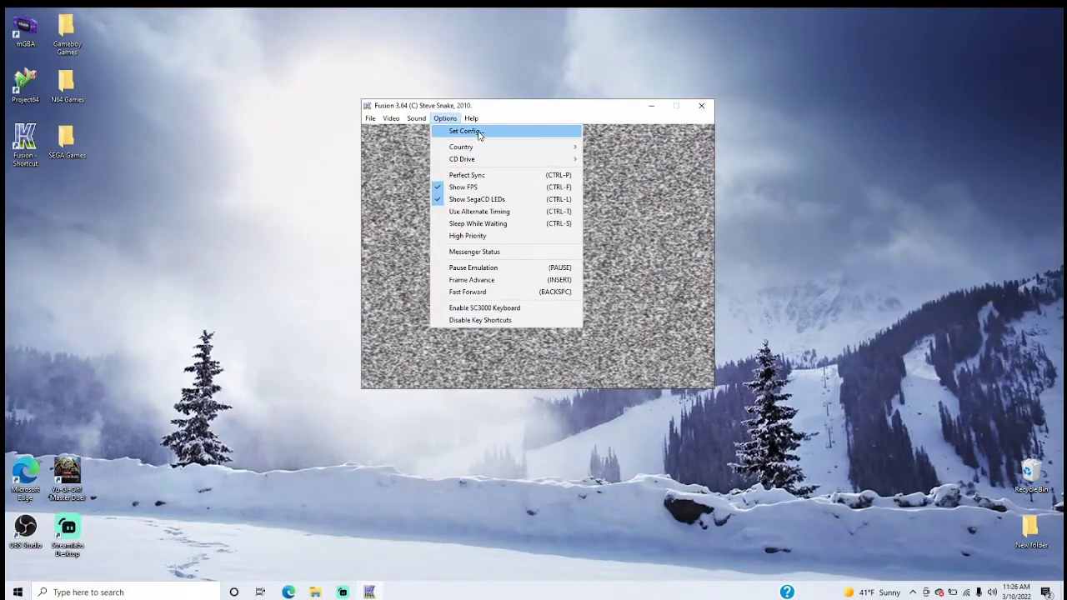
click(479, 133)
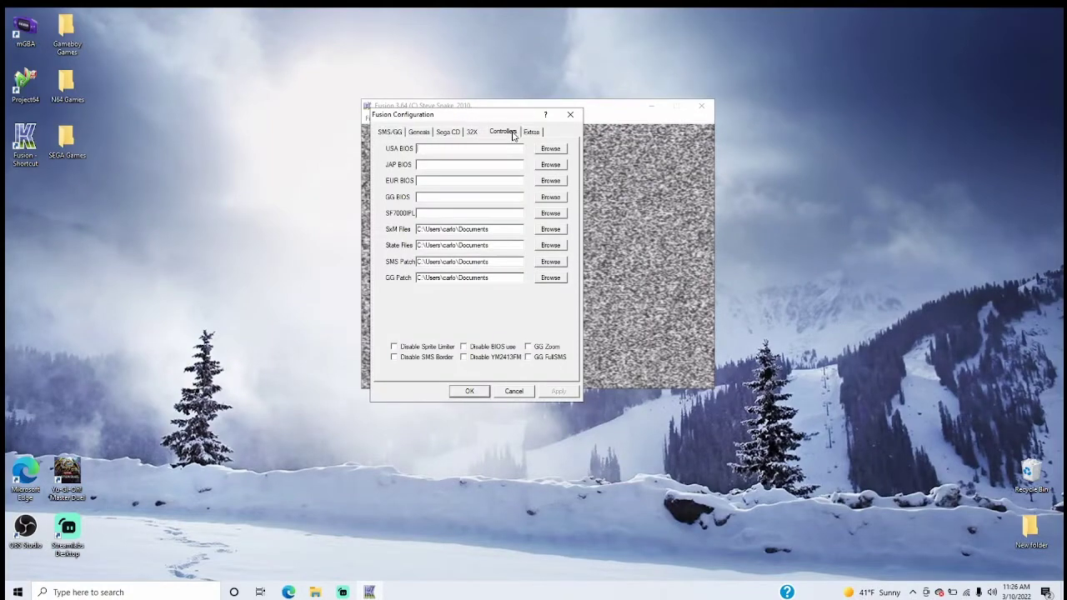
click(504, 133)
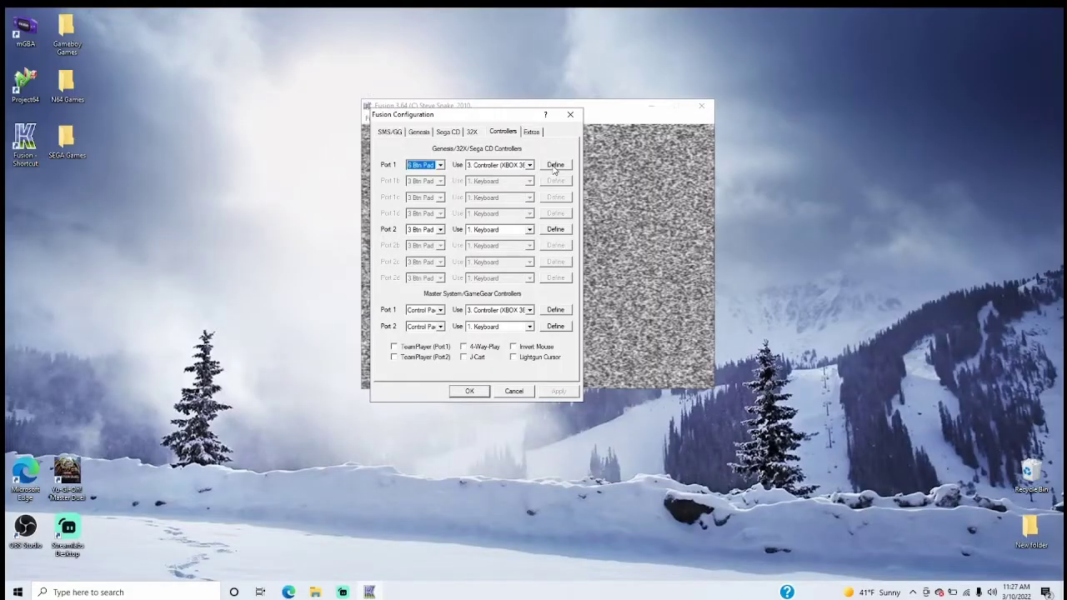
click(555, 165)
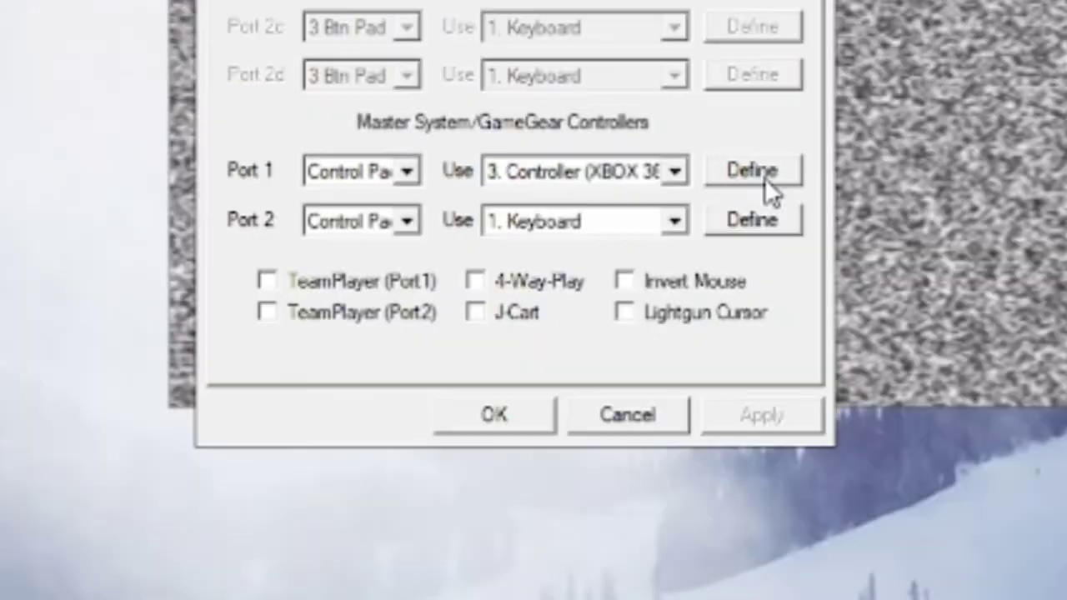
click(729, 78)
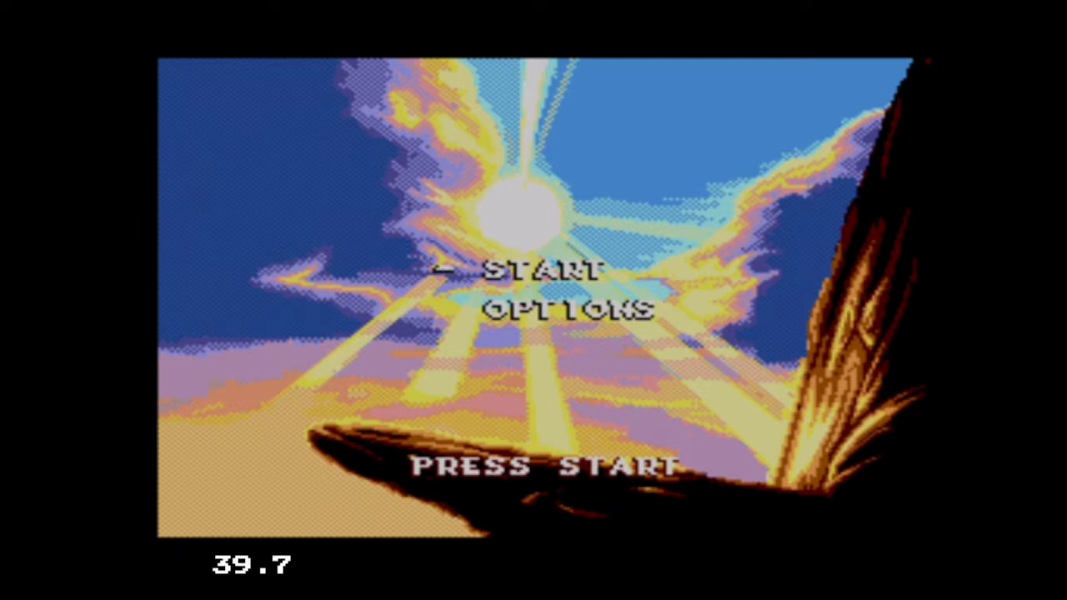
- Start the game and run Simba across the waterfall gap and cliff ledges to the overhanging ledge
key(Return)
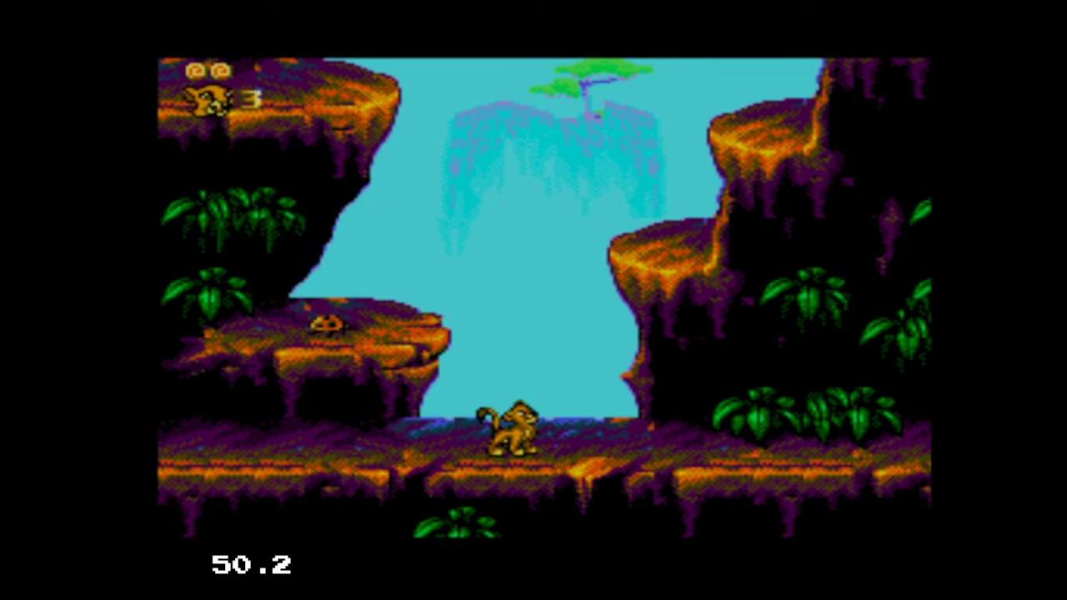
key(Left)
key(x)
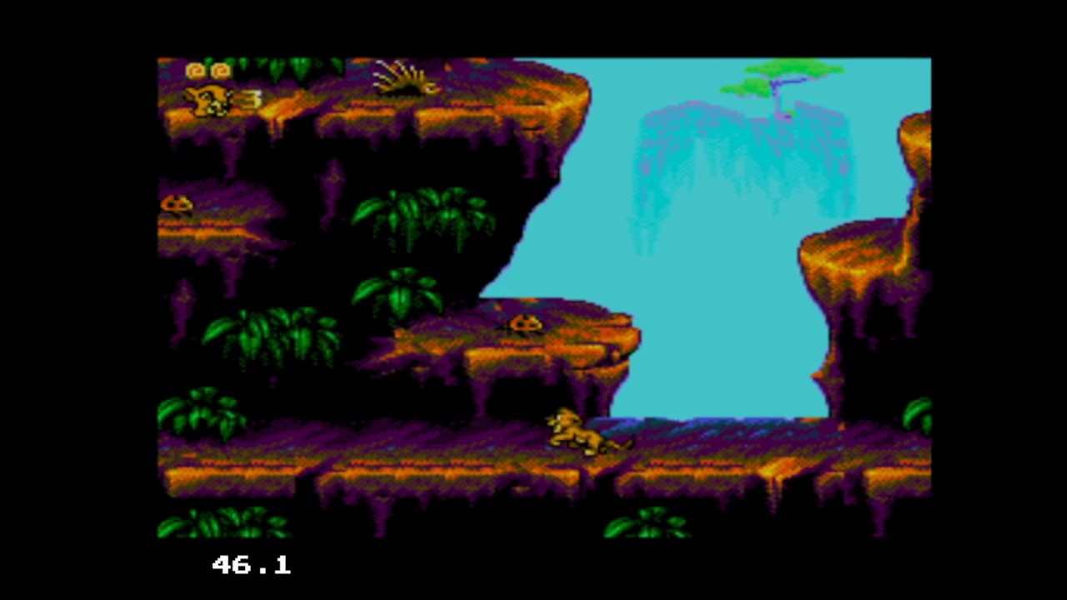
key(x)
key(Right)
key(x)
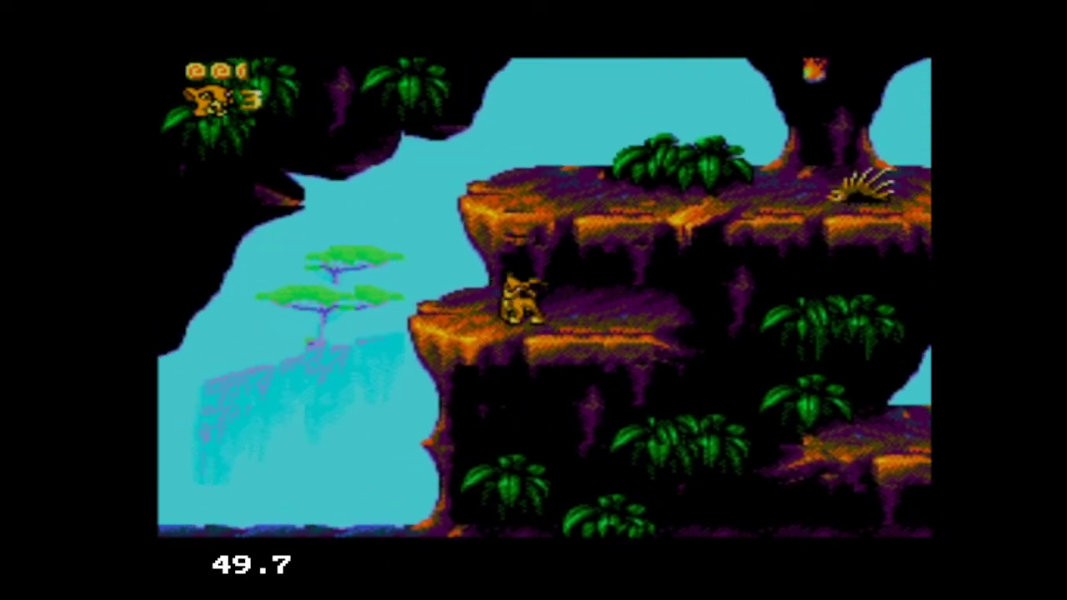
key(Right)
key(x)
key(Right)
key(x)
key(Up)
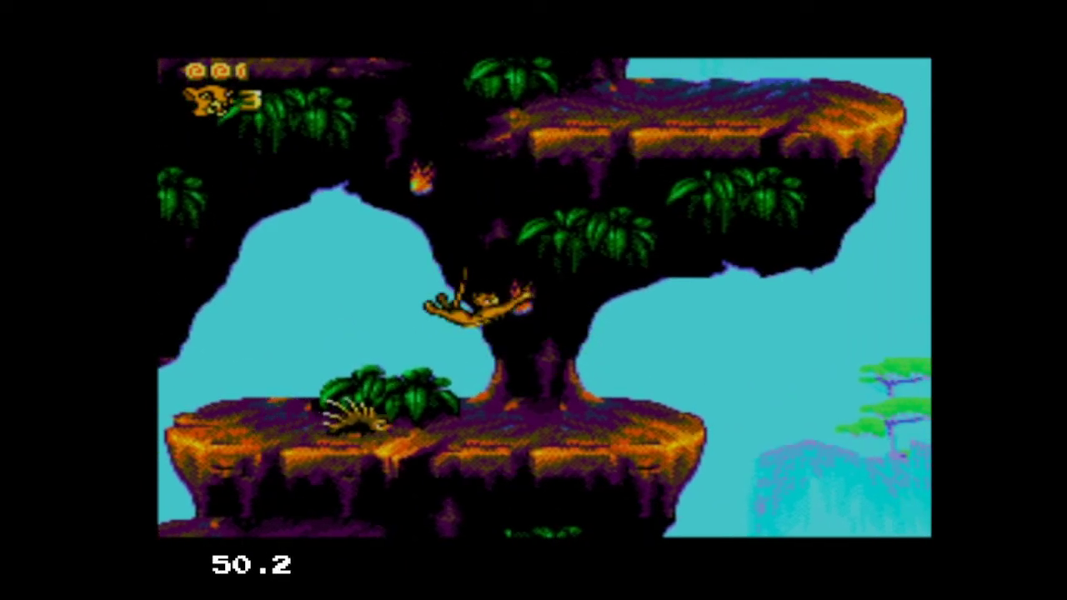
key(Up)
key(Right)
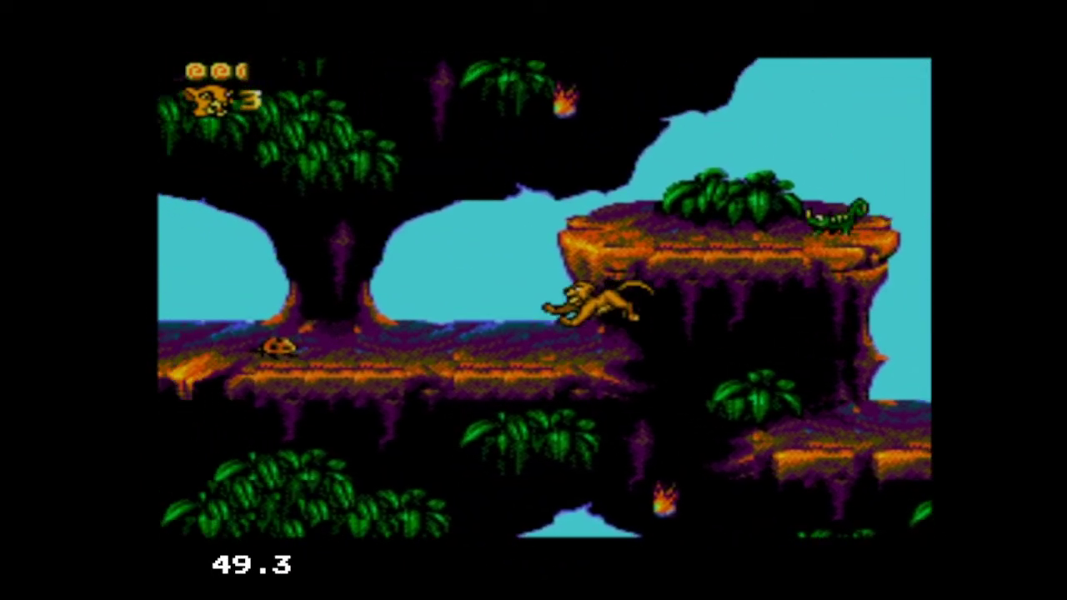
- Guide Simba back and forth across the platforms, climbing a rock and leaping onto the hanging vine
key(Left)
key(x)
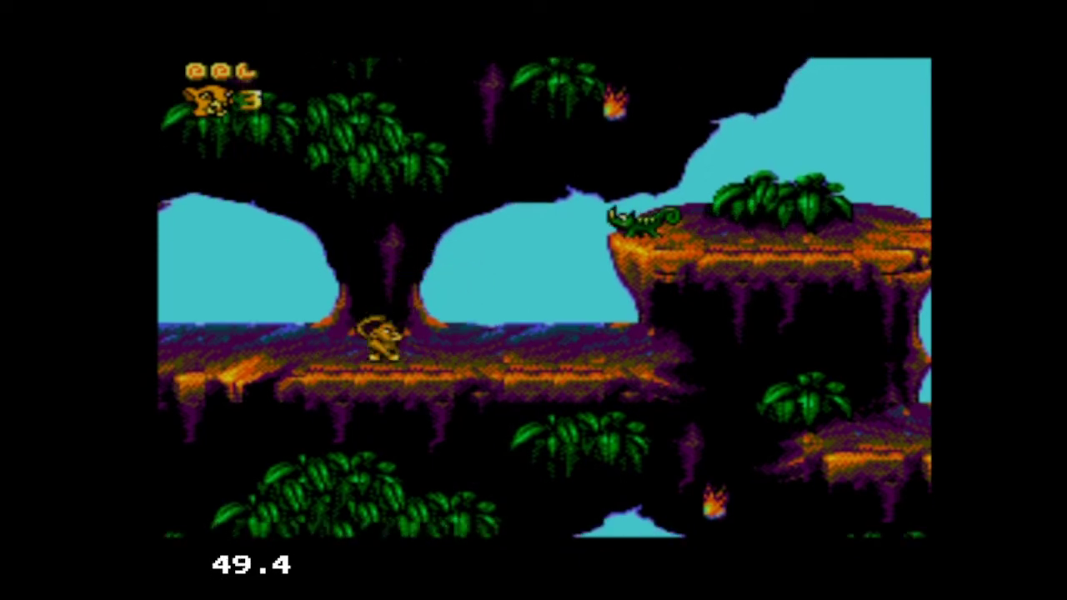
key(Right)
key(x)
key(x)
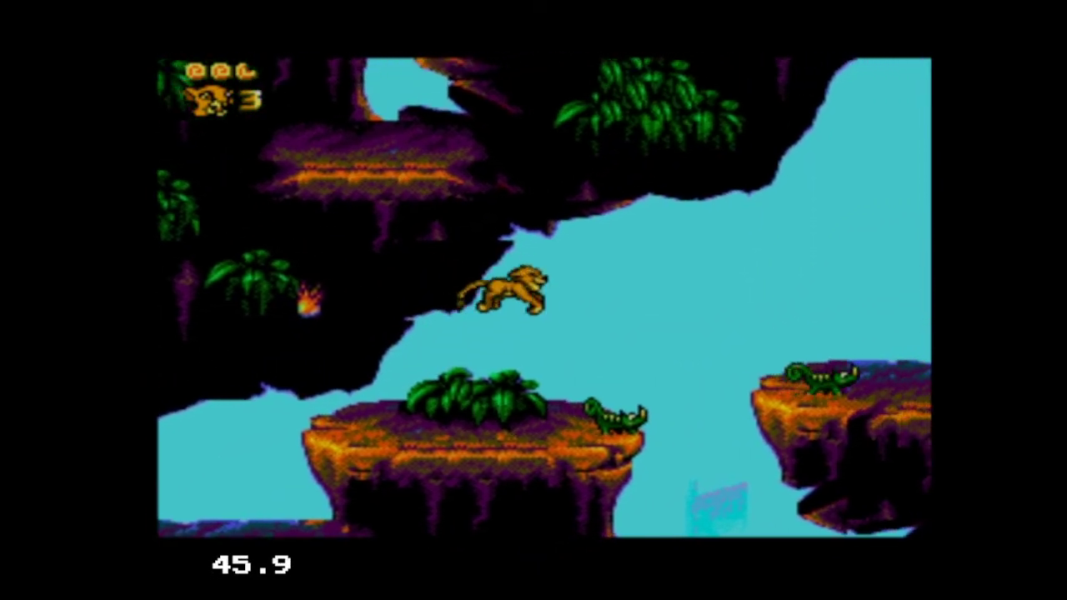
key(Left)
key(x)
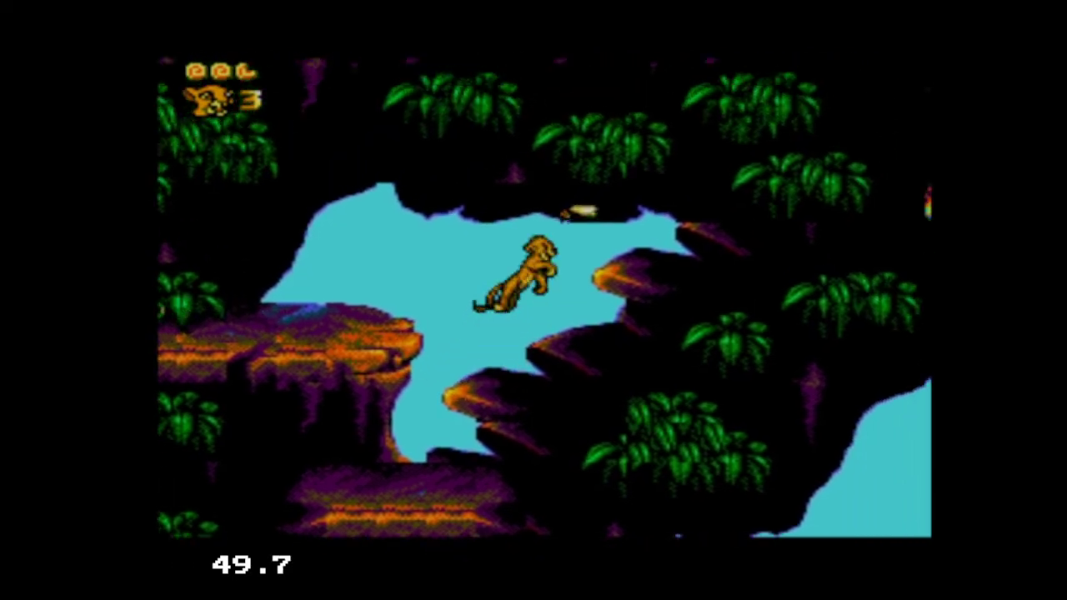
key(Right)
key(x)
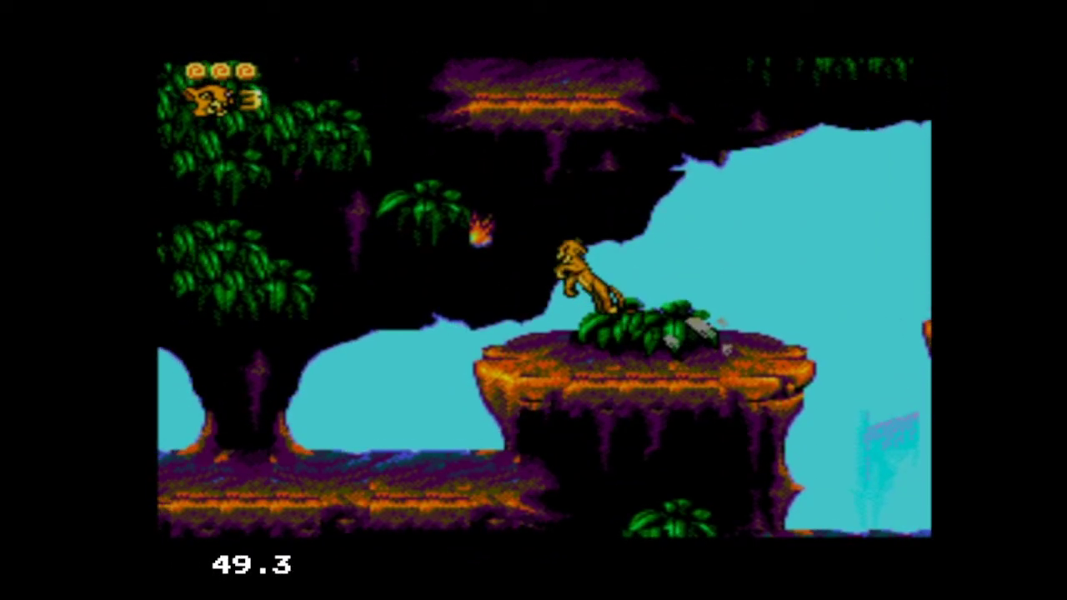
key(Up)
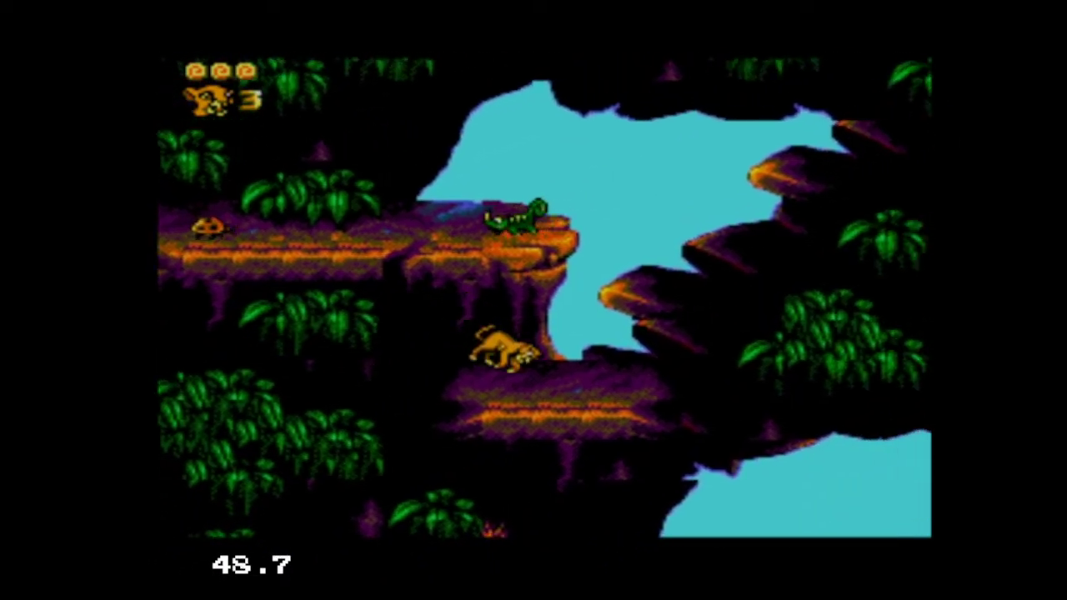
key(Right)
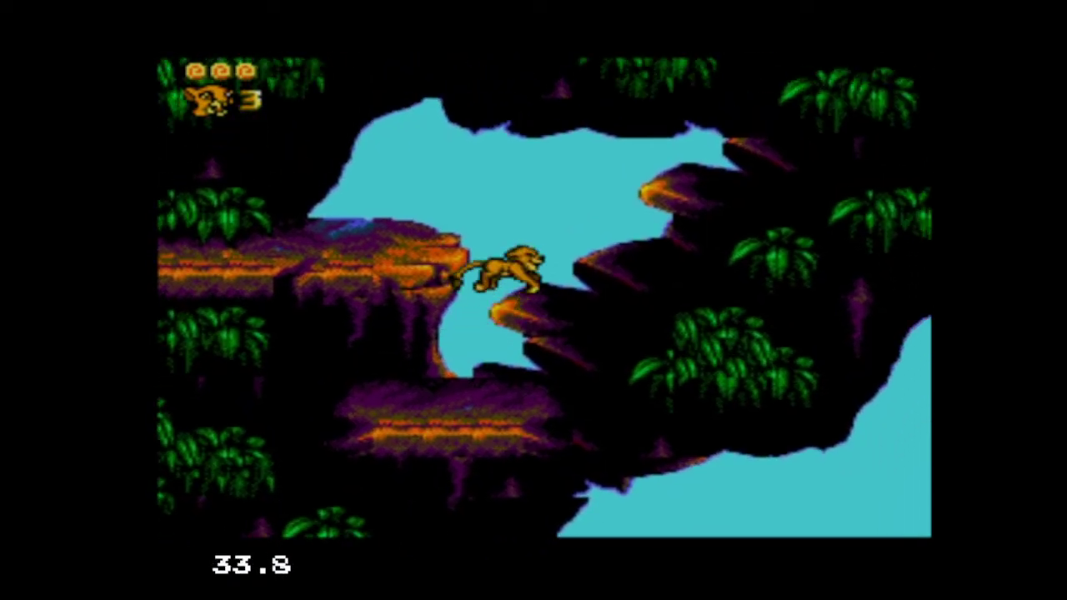
key(Left)
key(x)
key(x)
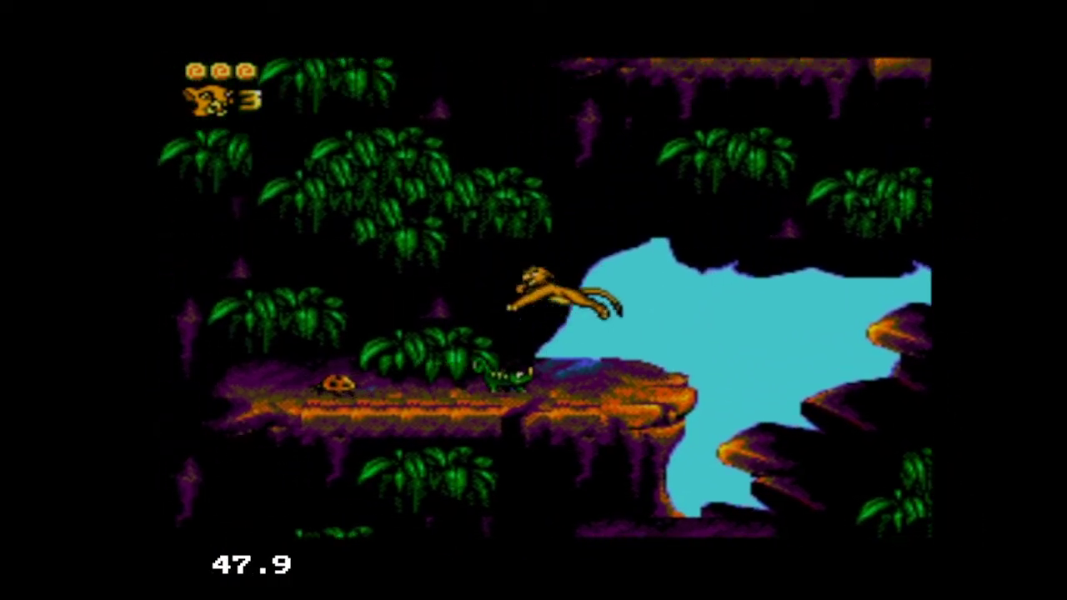